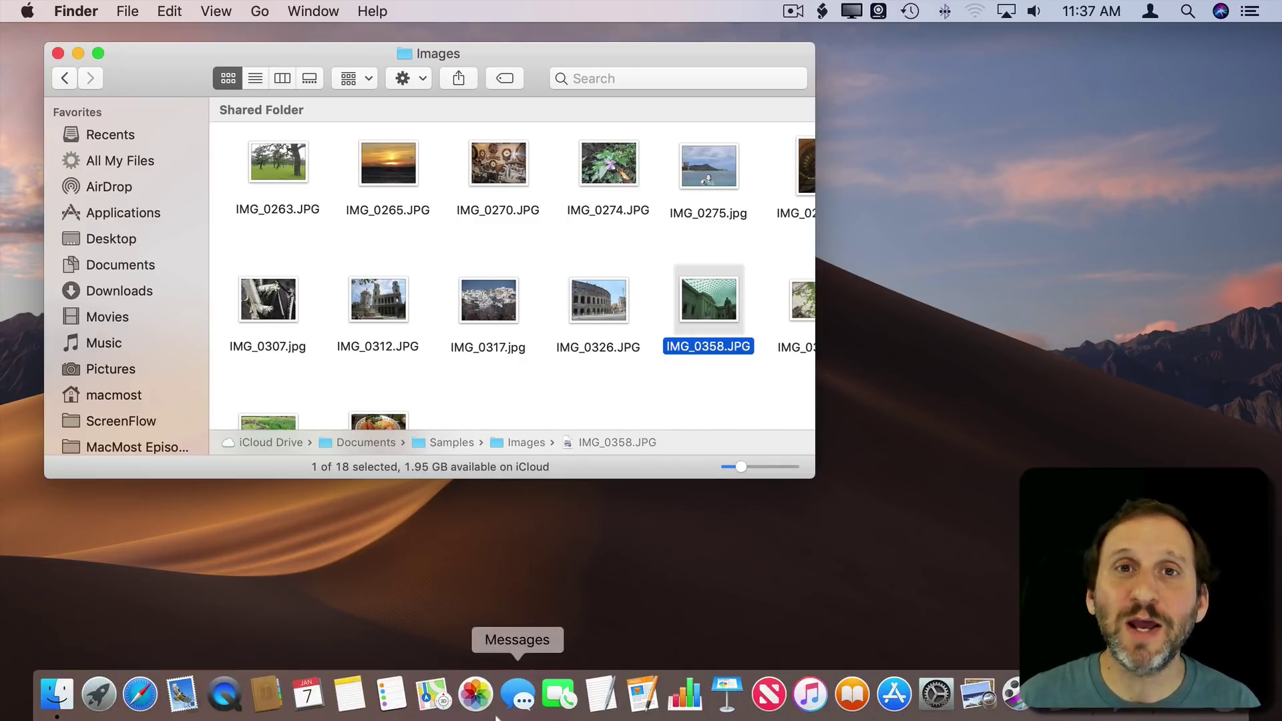
Launch Pages and create a new document from the Blank Landscape template
left_click(641, 695)
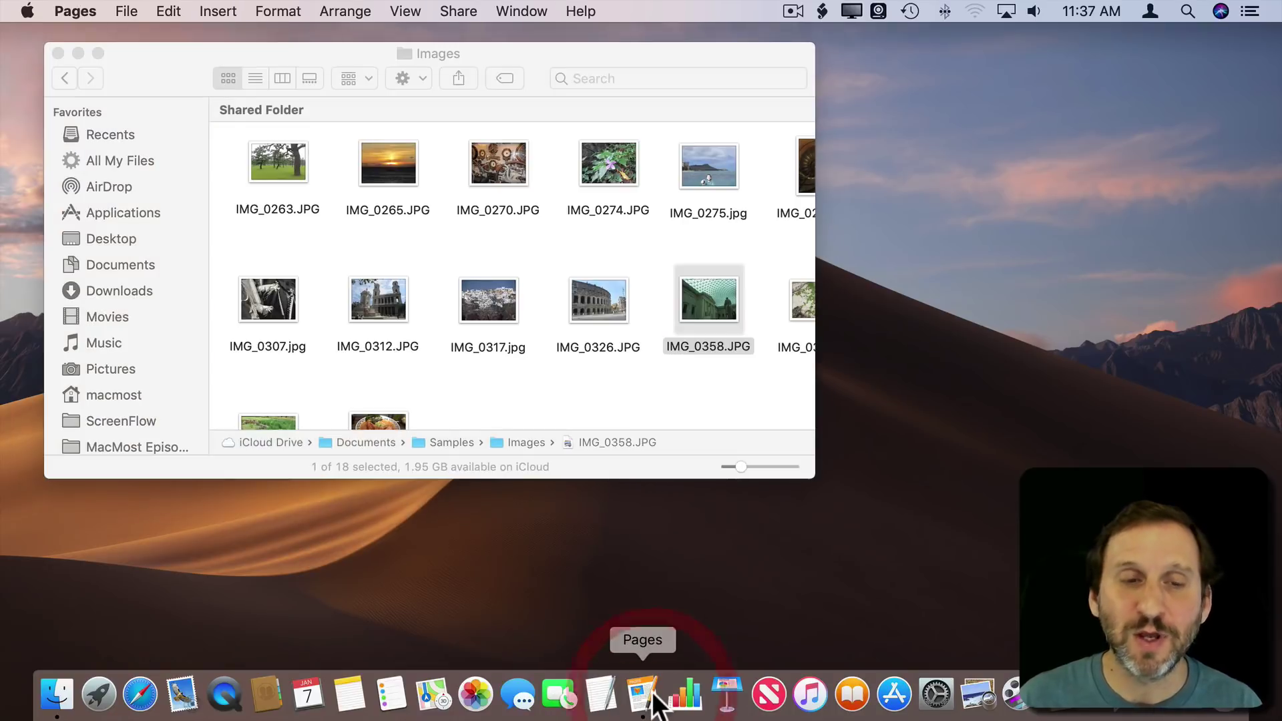
left_click(298, 478)
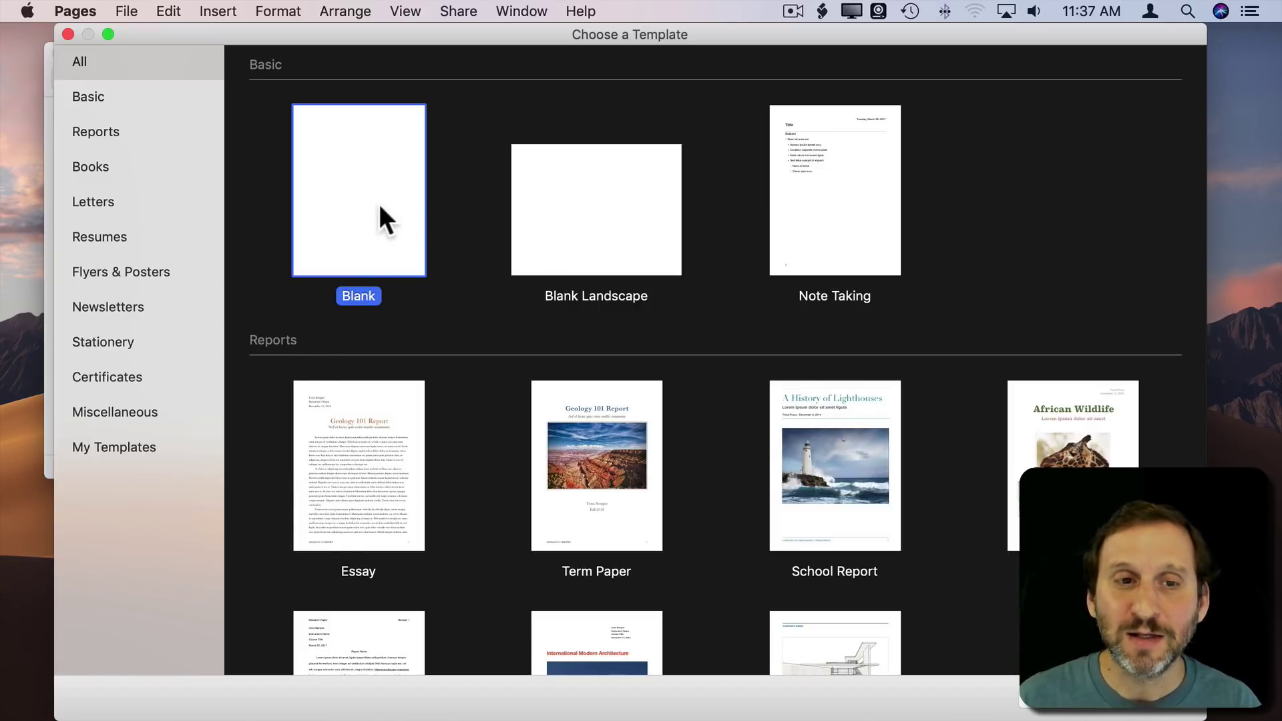
left_click(589, 205)
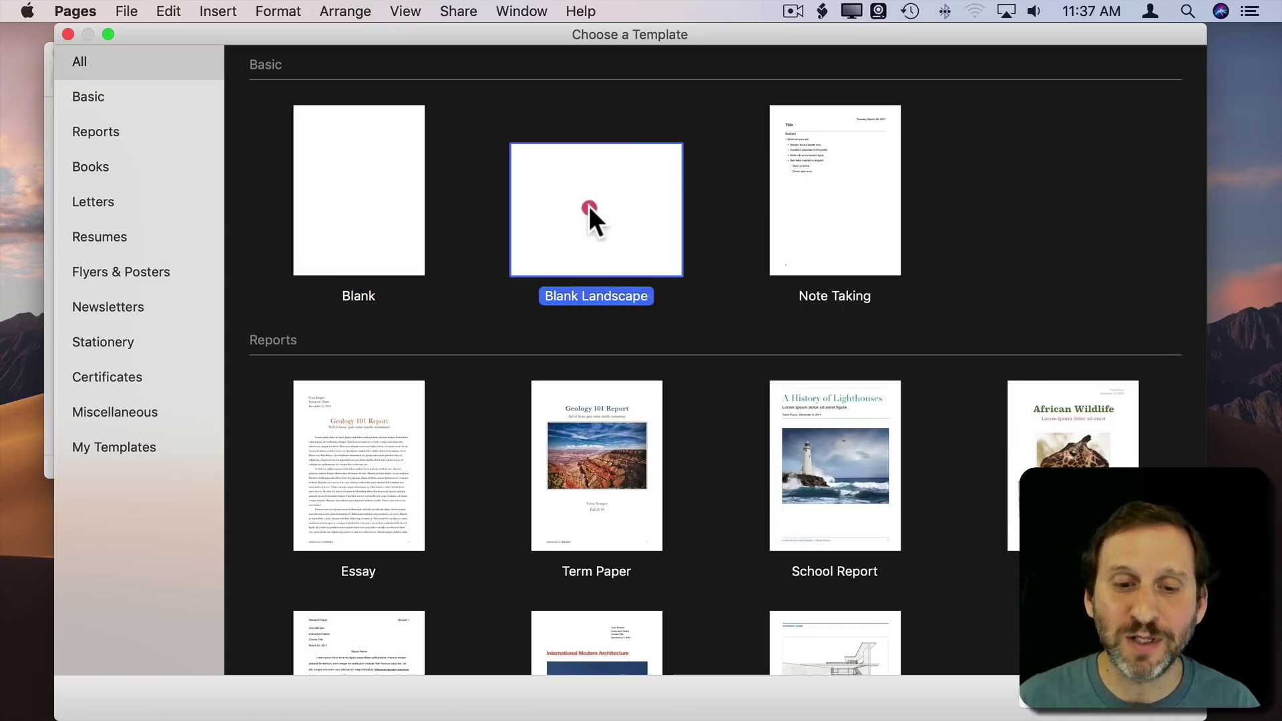
double_click(588, 210)
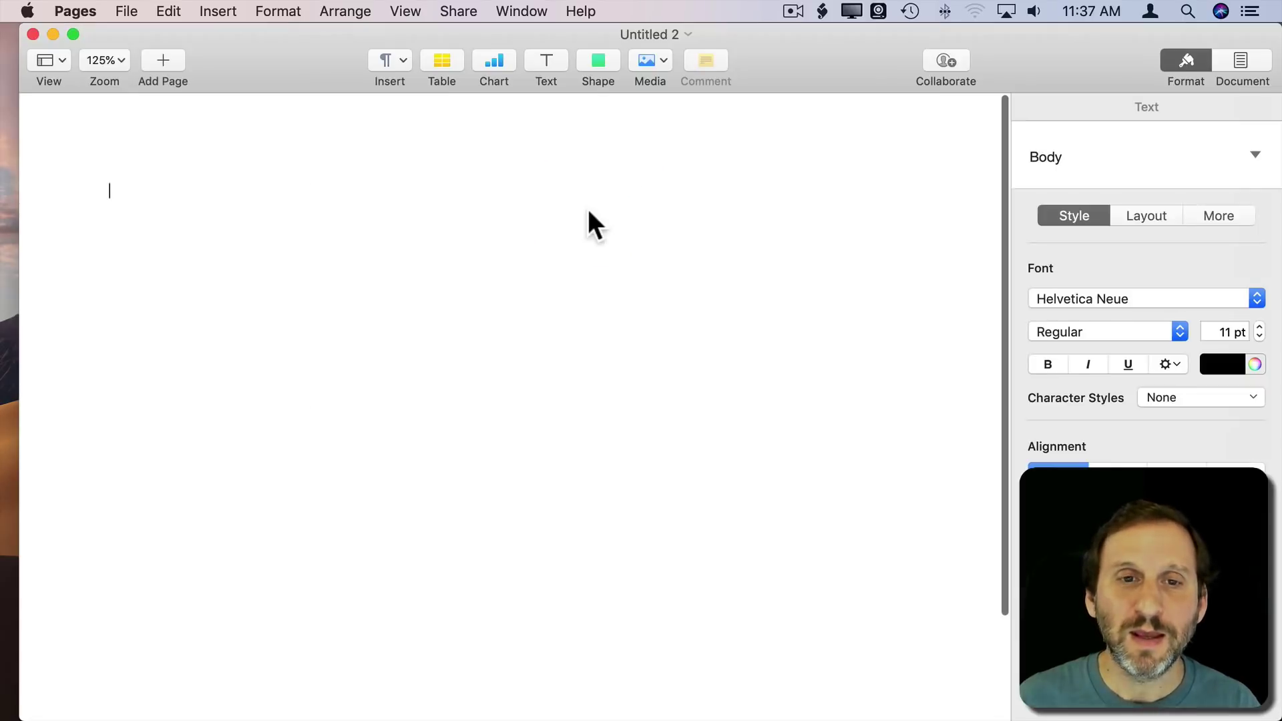
Convert the document to a page layout document via File > Convert to Page Layout
left_click(126, 11)
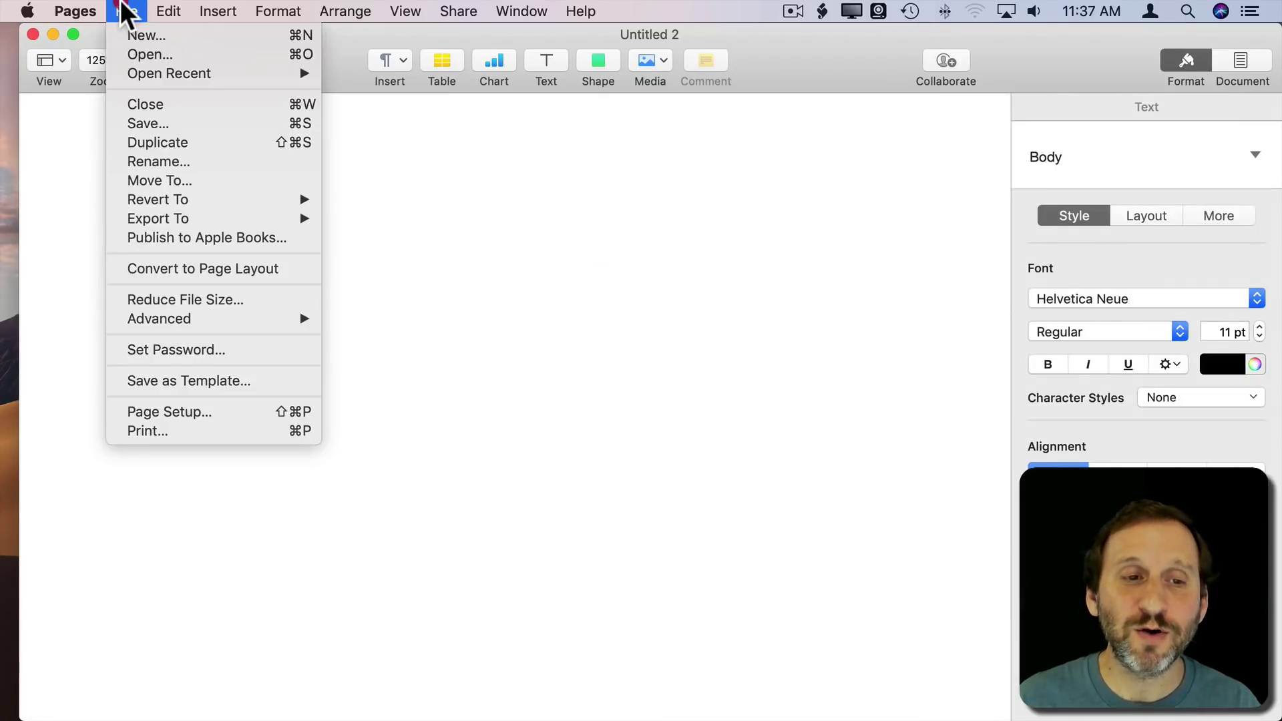
left_click(175, 271)
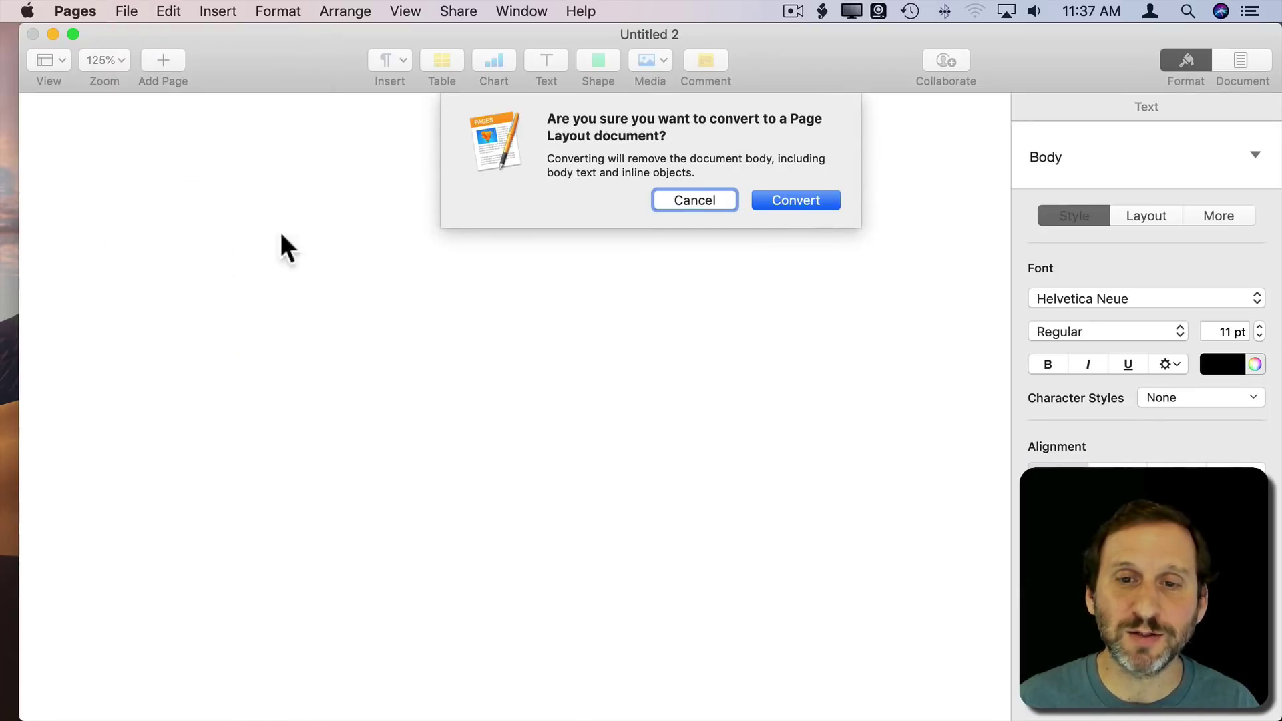
left_click(790, 202)
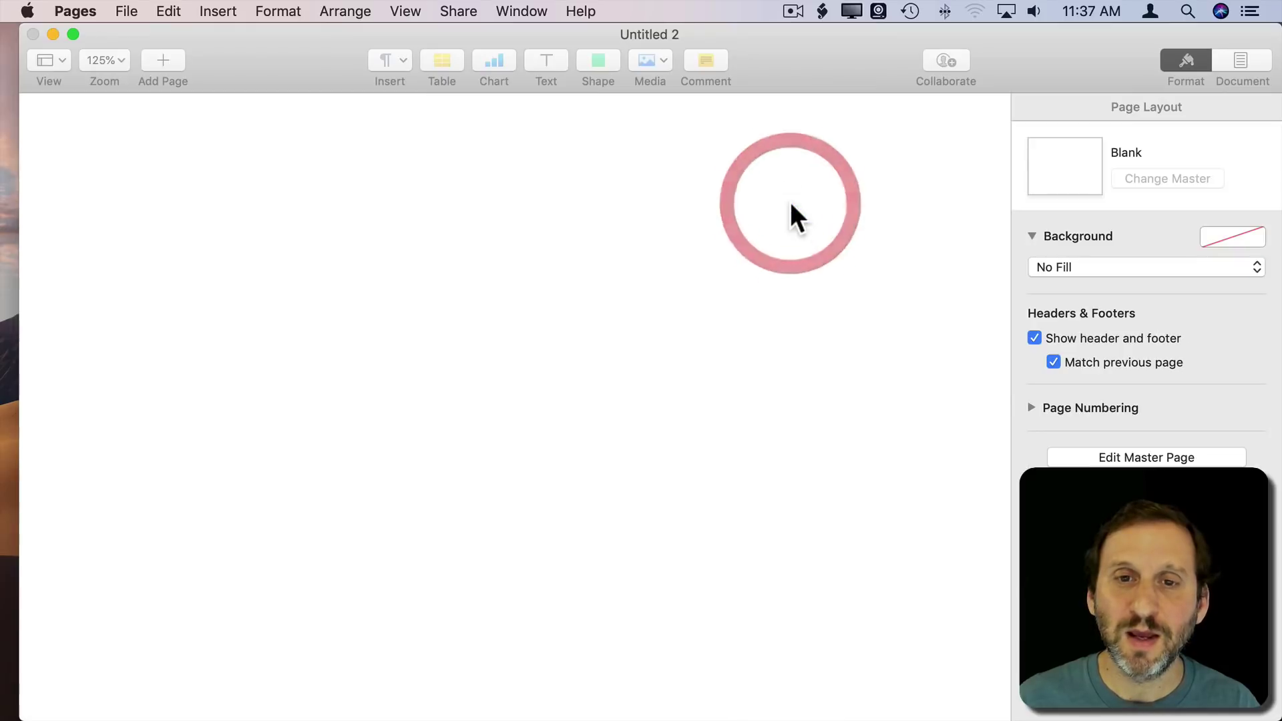
Show the page's layout guides and set the zoom to 75%
left_click(407, 12)
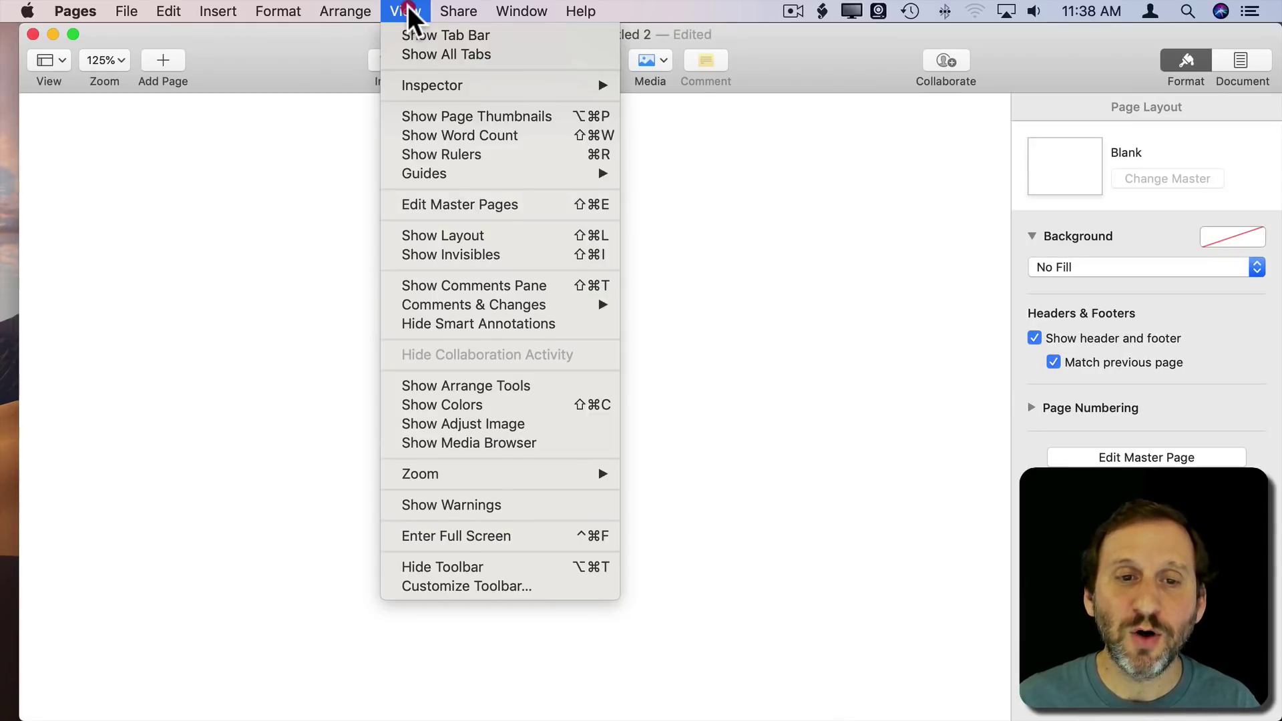
left_click(472, 236)
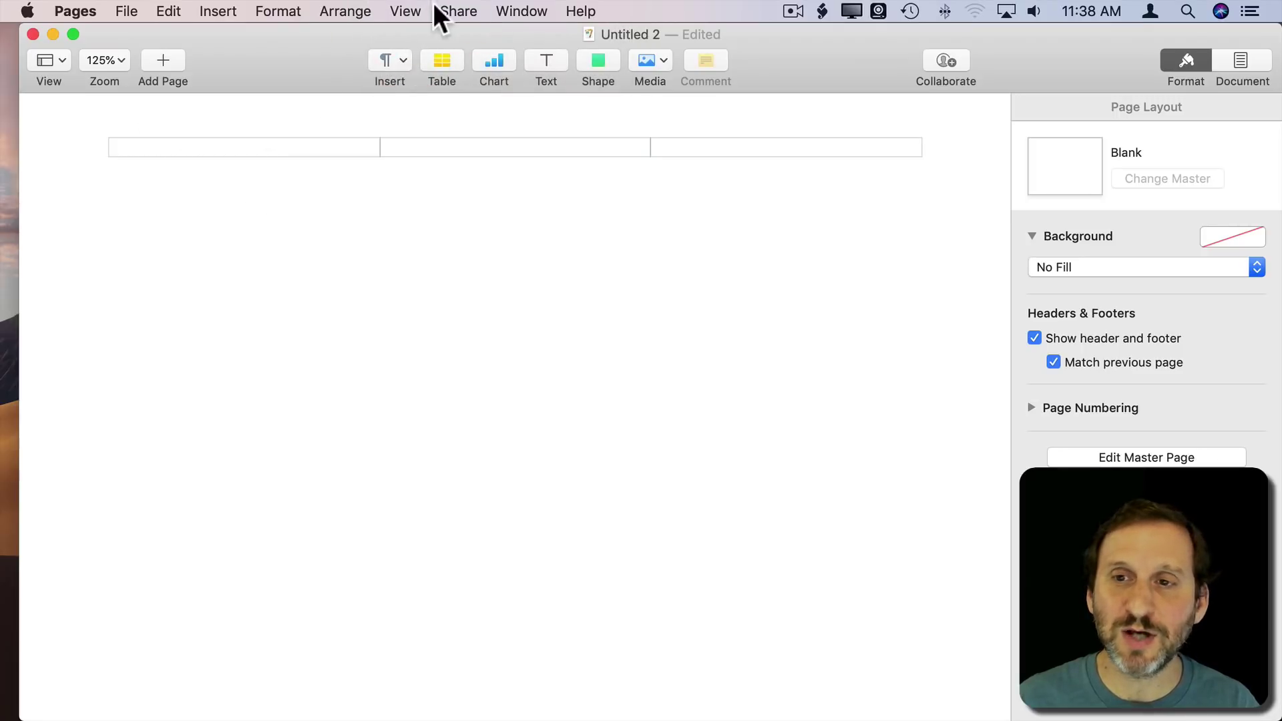
left_click(110, 61)
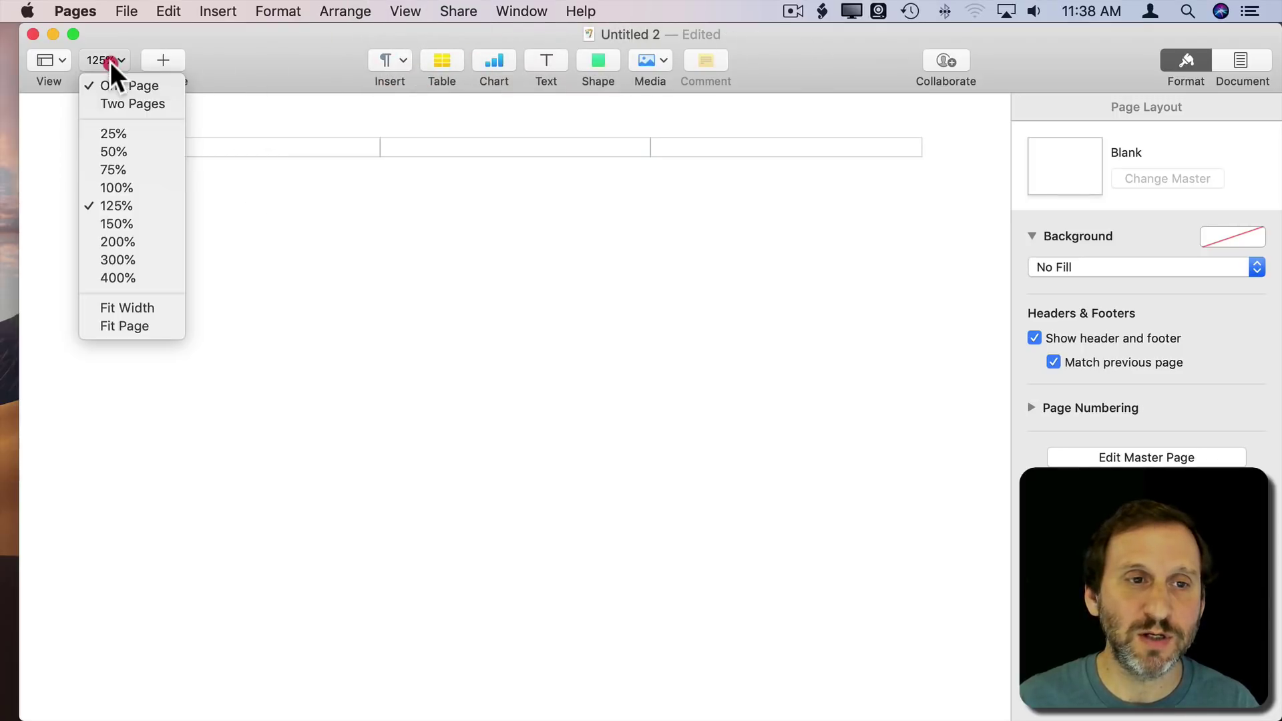
left_click(127, 168)
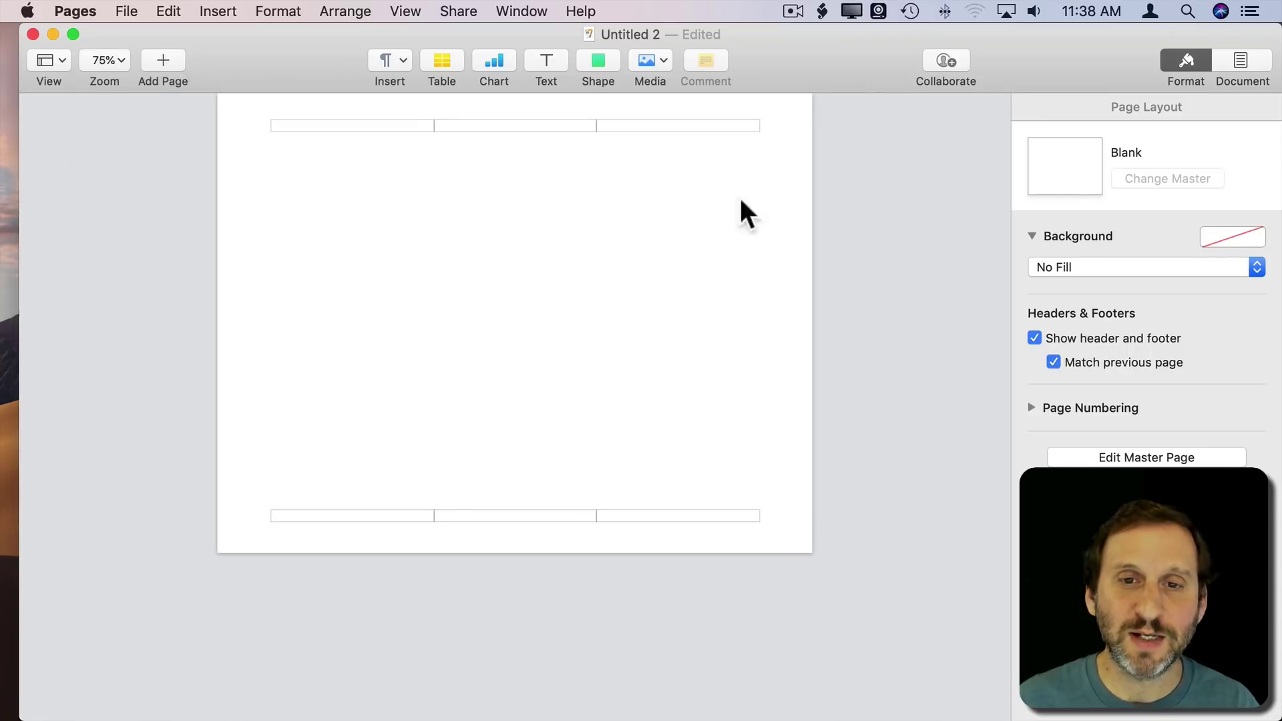
left_click(418, 264)
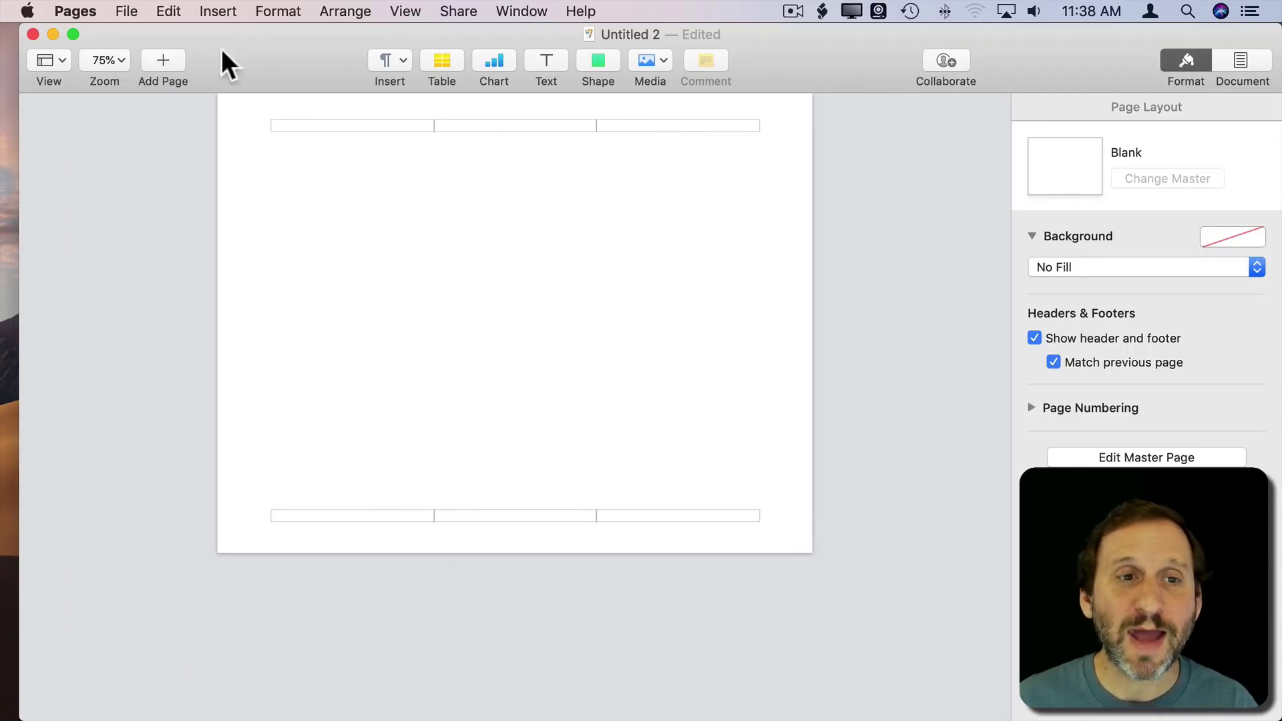
Drag the IMG_0263.JPG pine-tree photo from Finder onto the page
left_click_drag(258, 43, 793, 57)
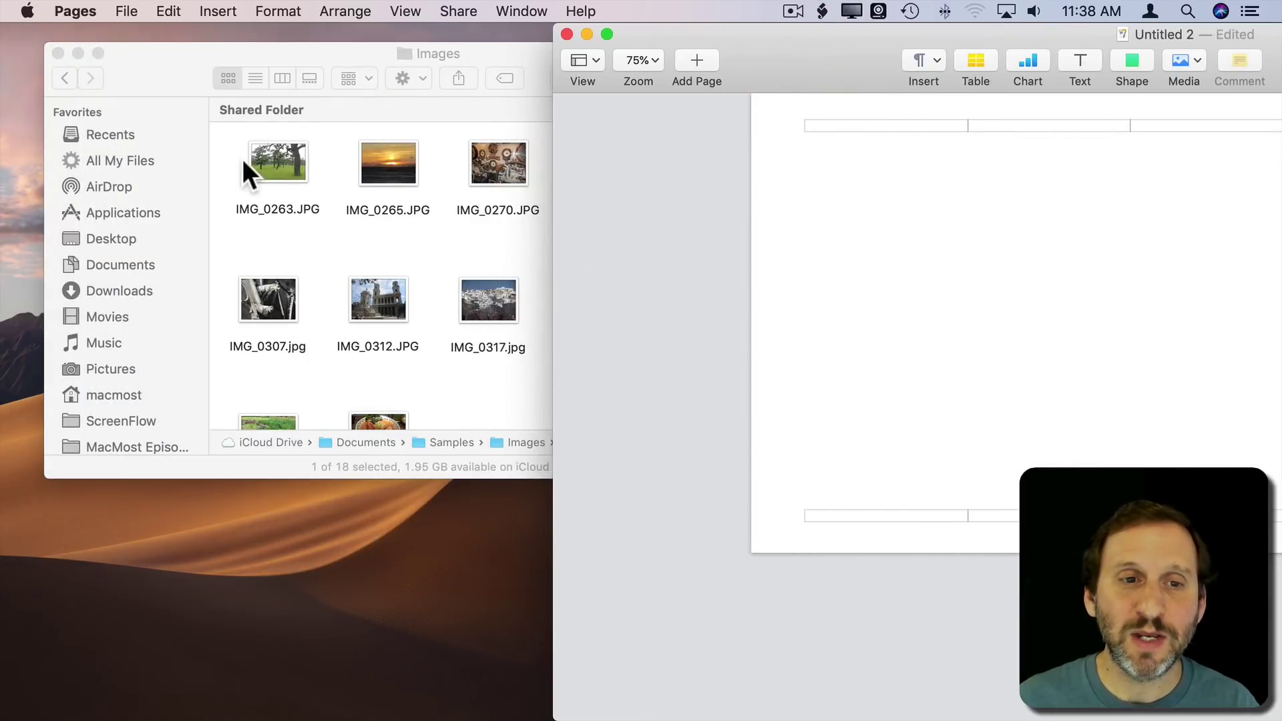
mouse_move(278, 162)
left_mouse_down()
mouse_move(784, 232)
mouse_move(864, 201)
left_mouse_up()
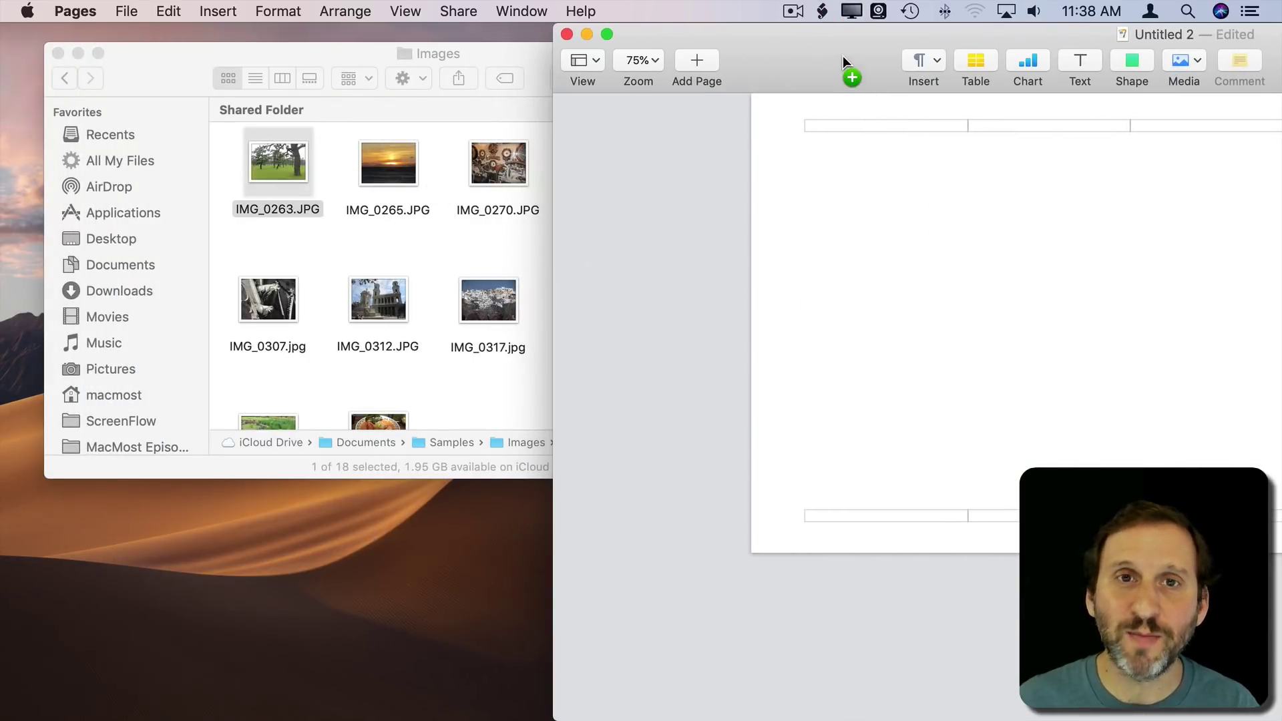
left_click_drag(842, 45, 708, 51)
left_click_drag(557, 99, 330, 88)
mouse_move(362, 260)
left_mouse_down()
mouse_move(421, 285)
mouse_move(426, 260)
mouse_move(438, 306)
left_mouse_up()
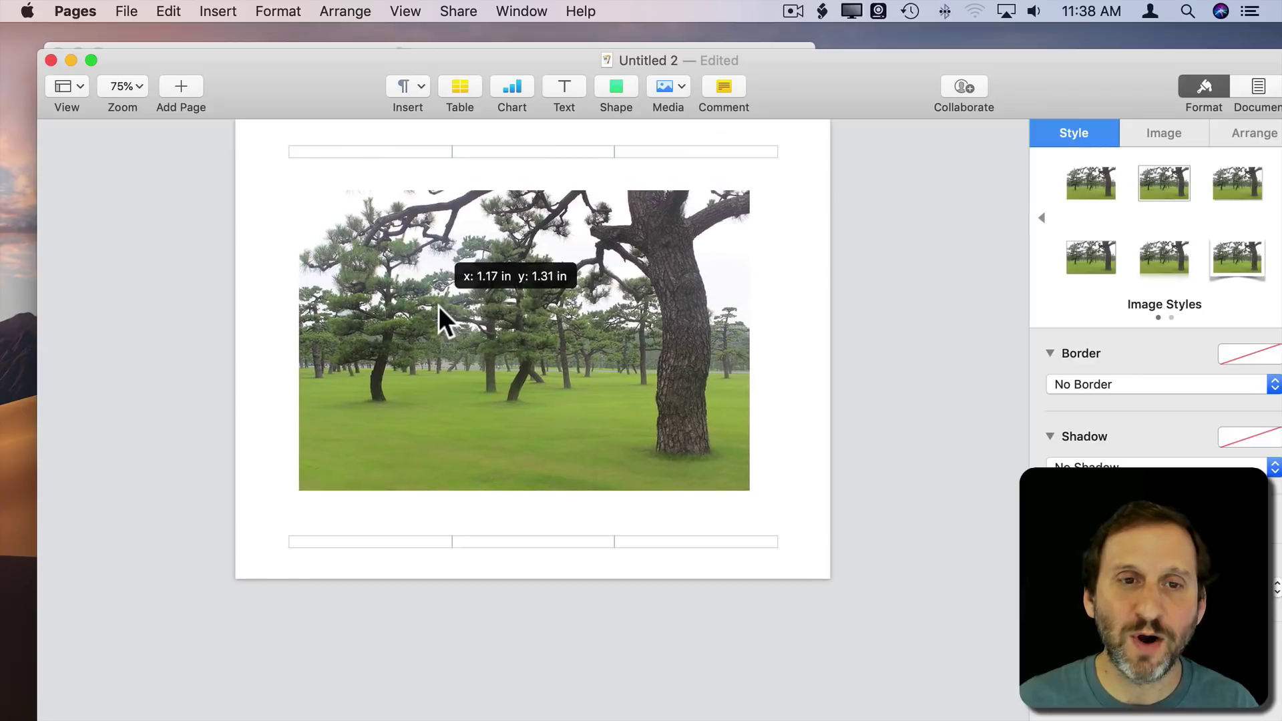
Show rulers, move the photo to the top-left margin and widen it to span the page width
left_click(405, 11)
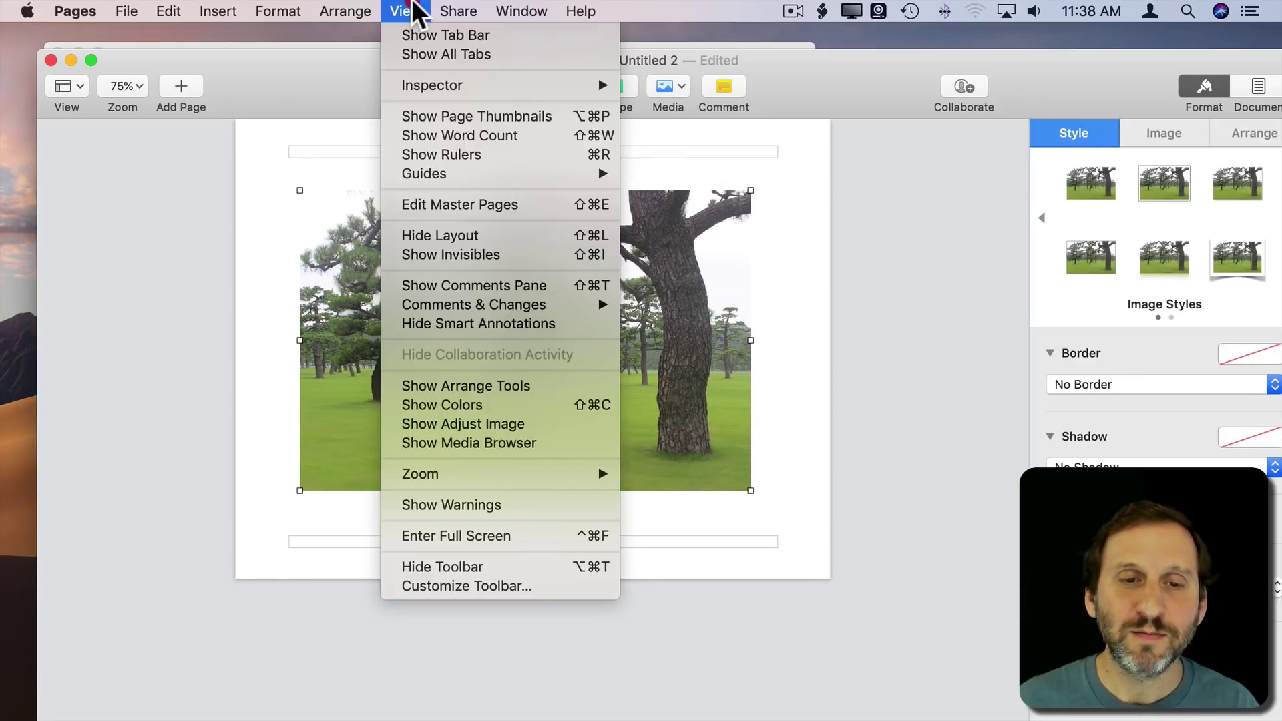
left_click(440, 154)
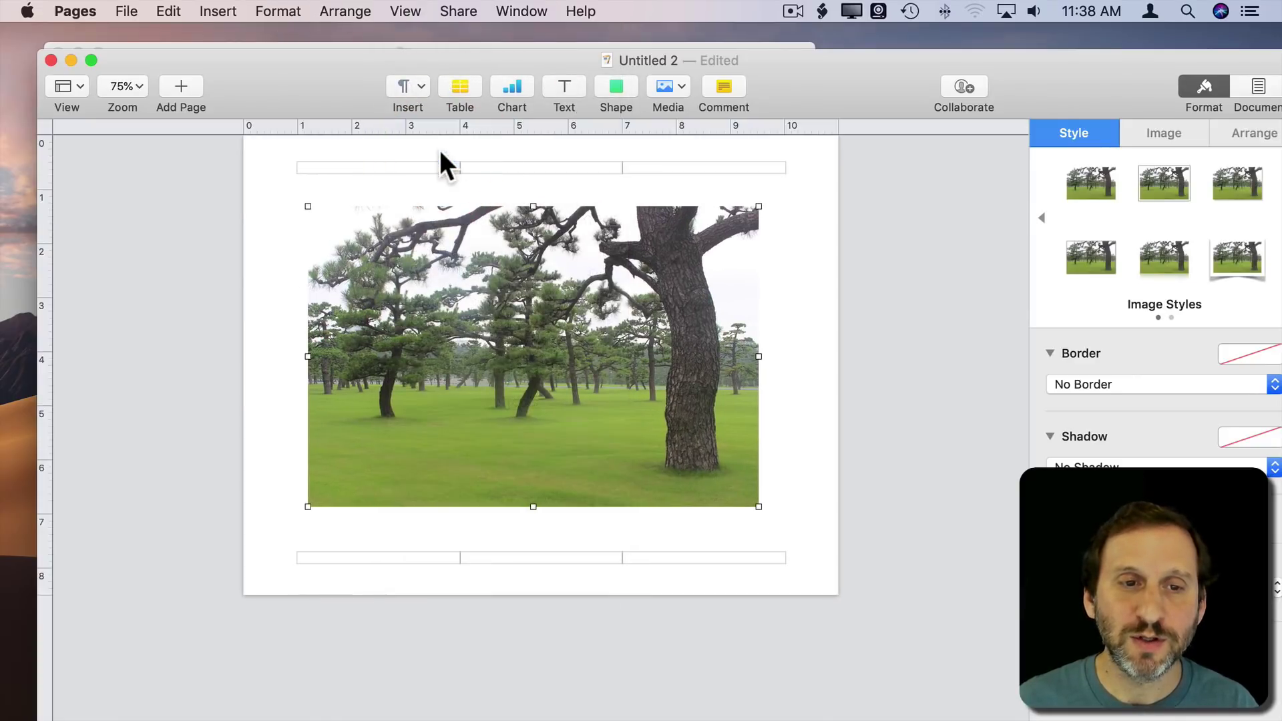
left_click_drag(383, 251, 374, 237)
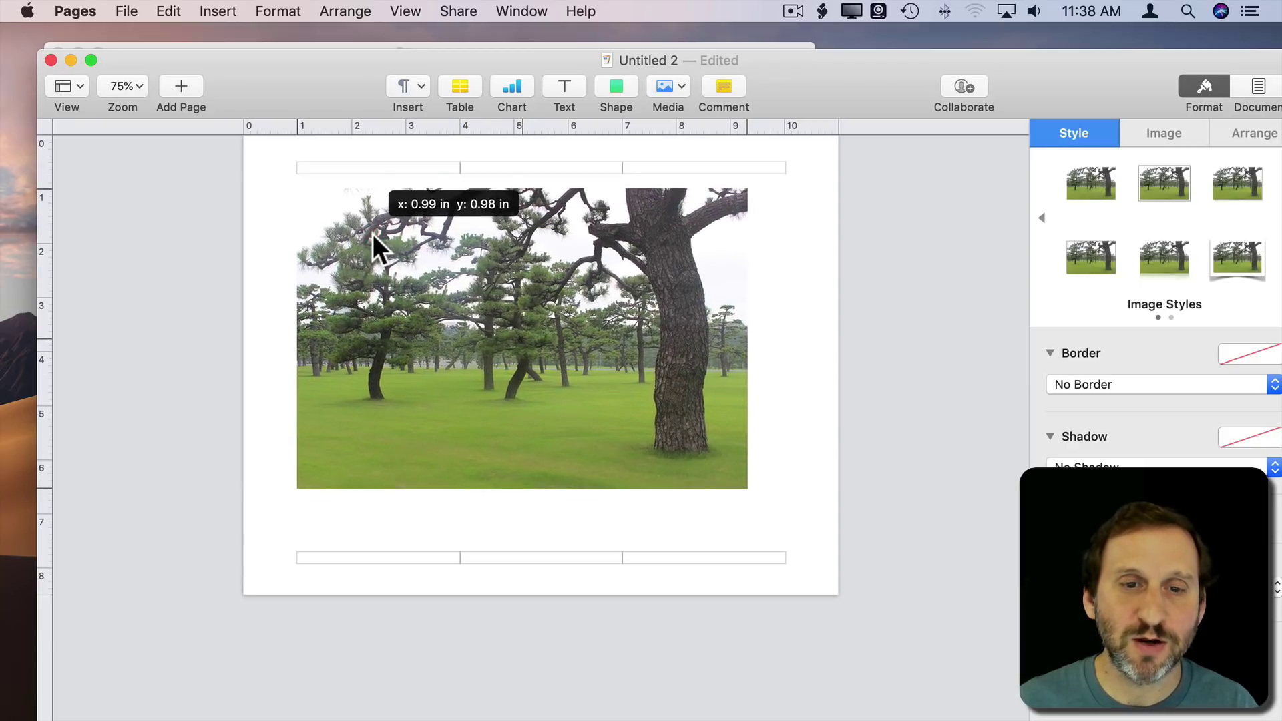
left_click_drag(374, 238, 373, 233)
left_click_drag(747, 338, 784, 339)
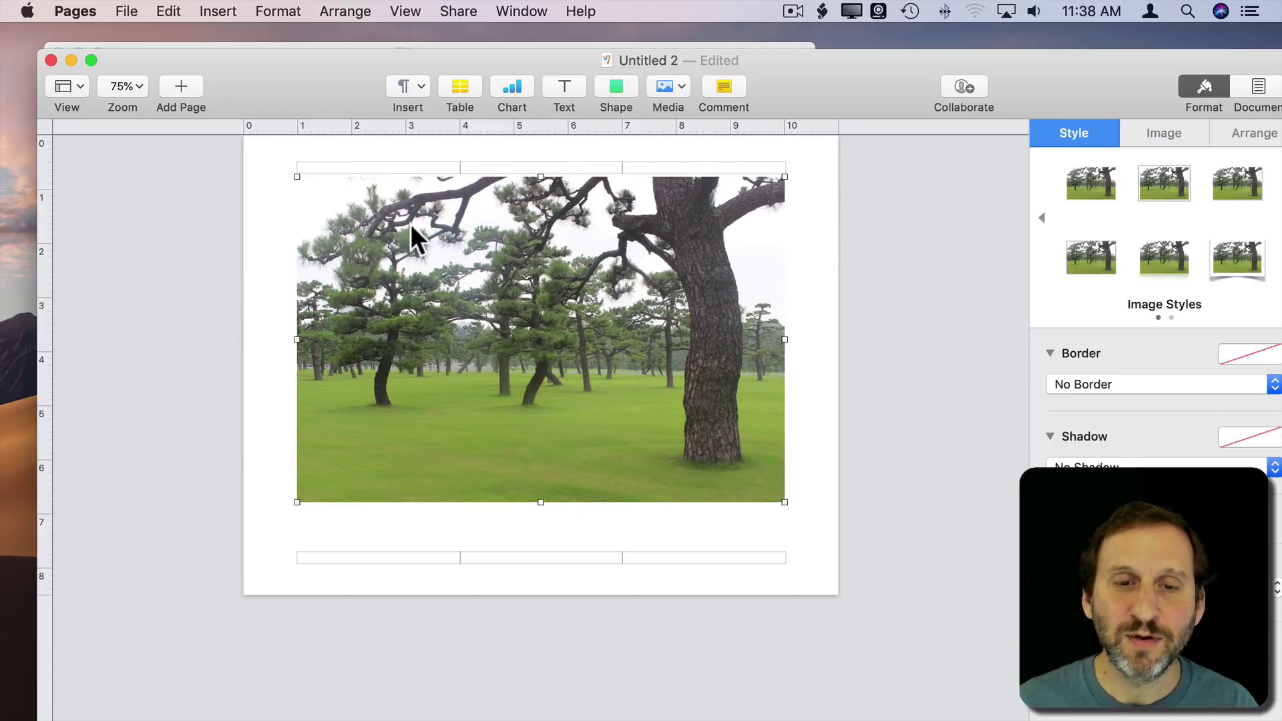
Add a text box below the photo with the caption 'Tokyo Trees' in bold 18 pt
left_click(397, 518)
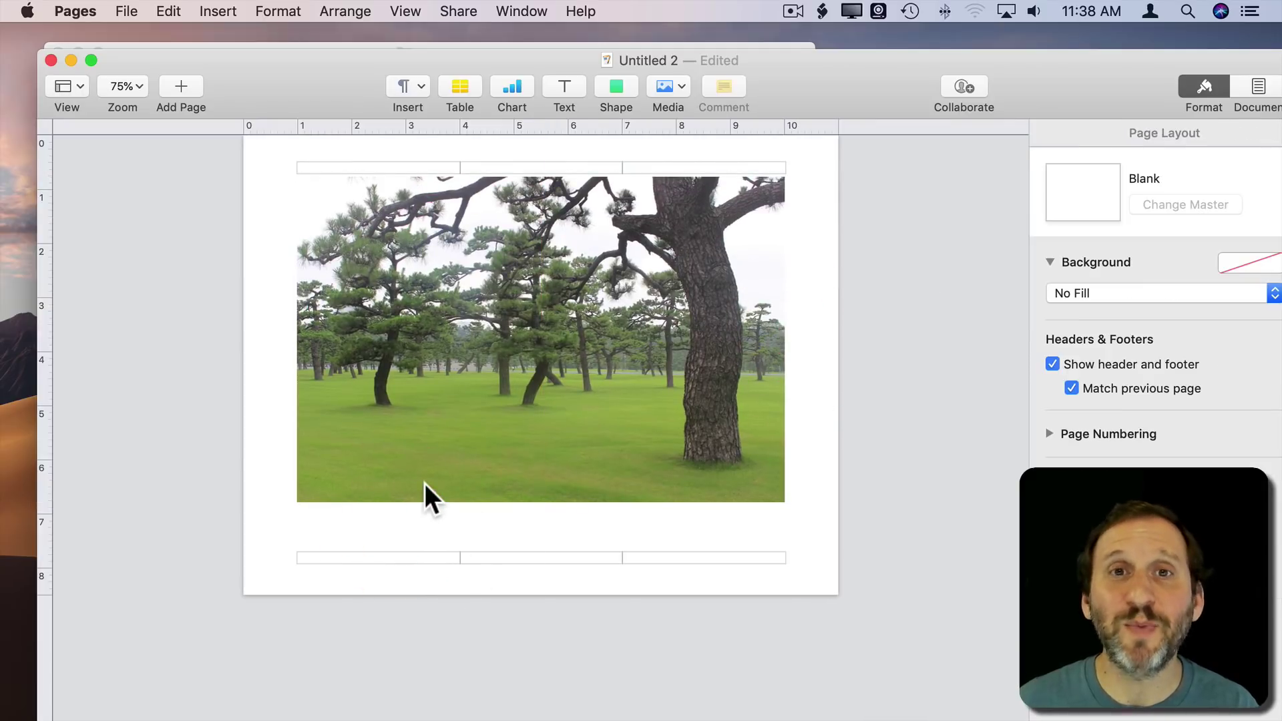
left_click(561, 90)
left_click_drag(529, 341, 384, 524)
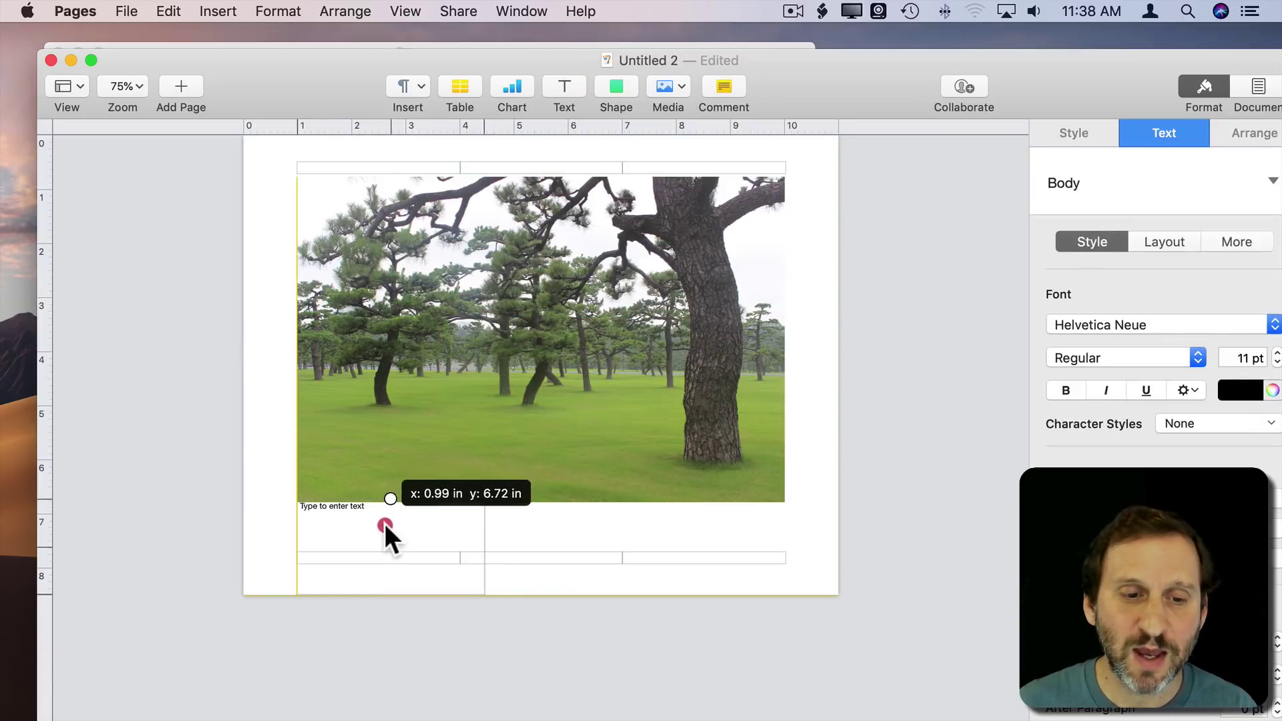
double_click(345, 518)
type("To")
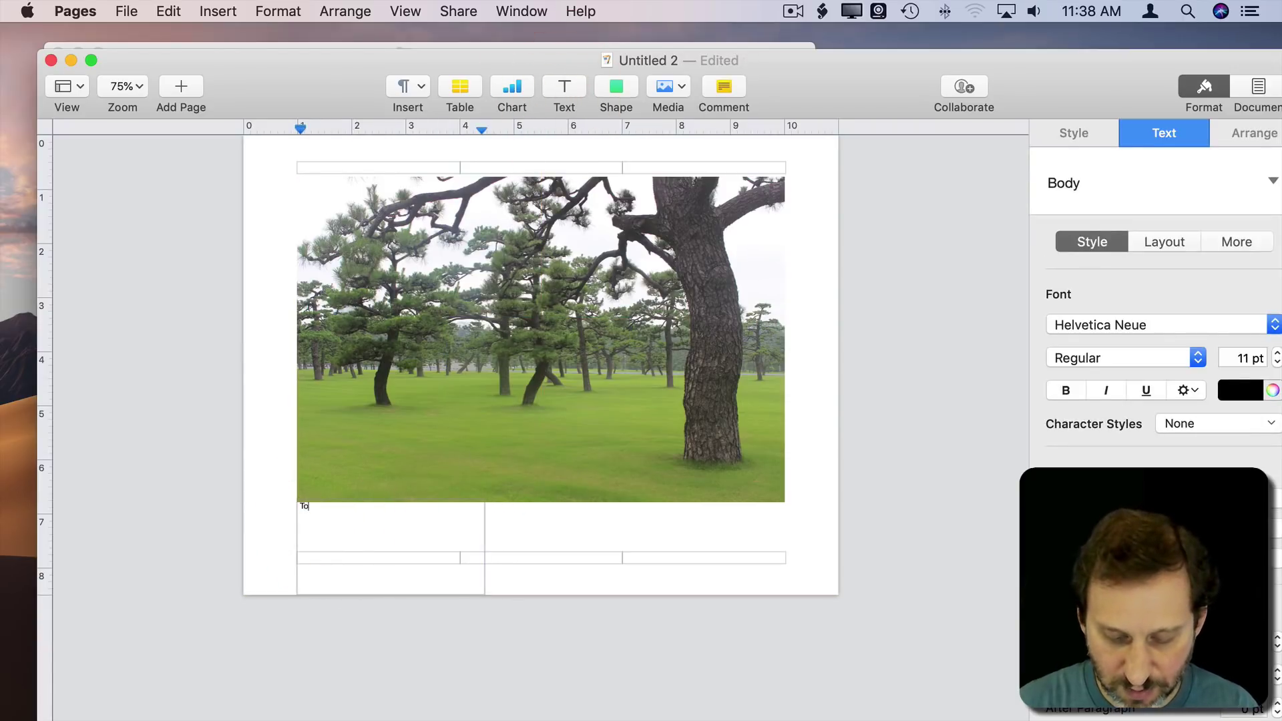
type("kyo Trees")
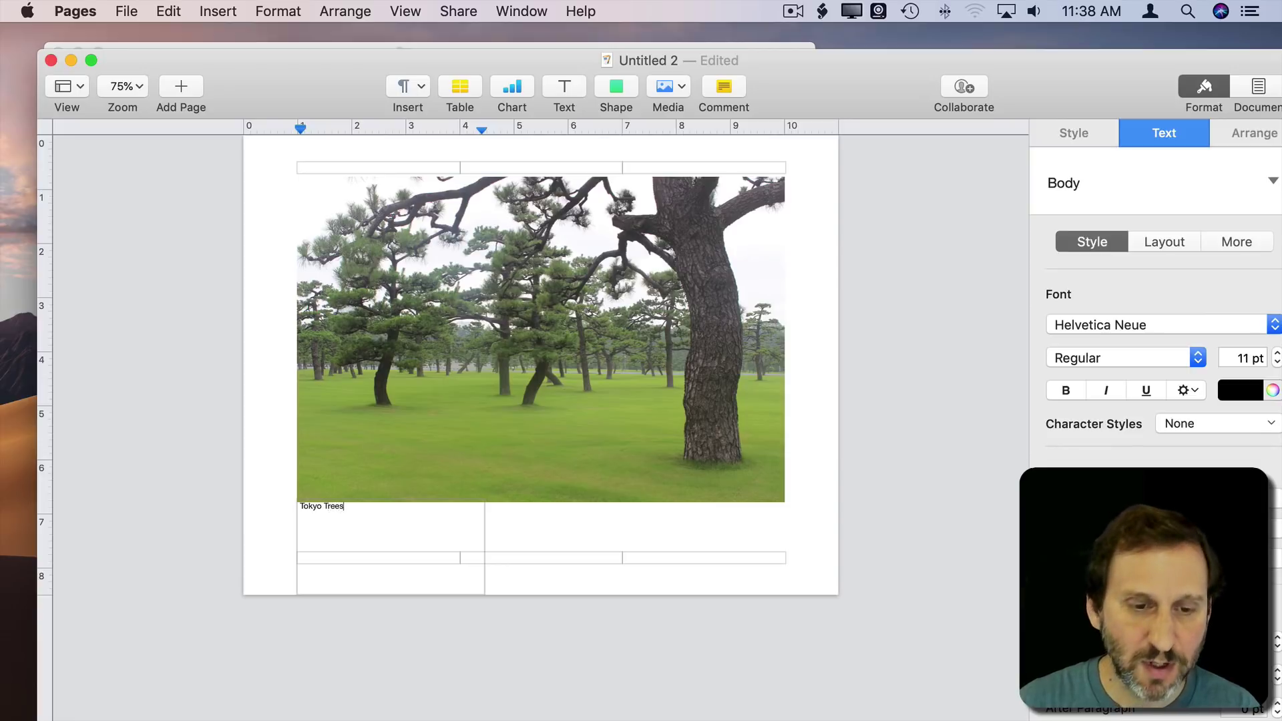
key("super+a")
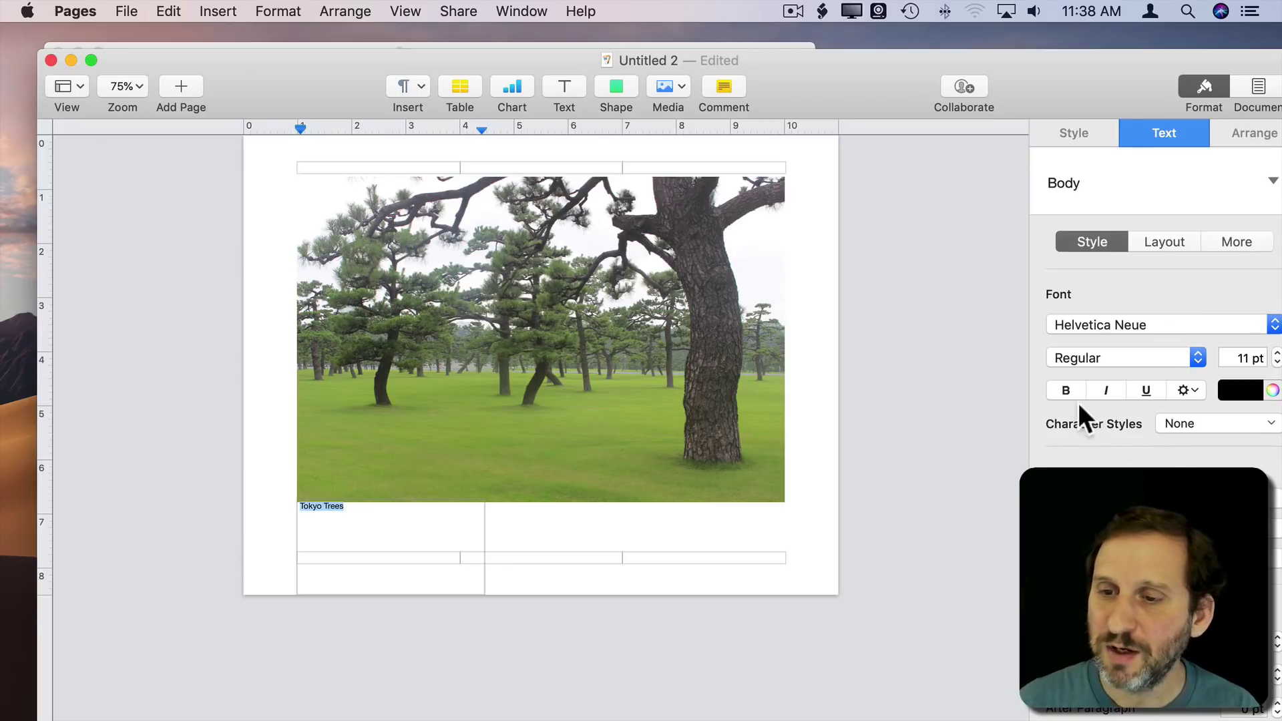
left_click(1065, 390)
left_click(1277, 351)
left_click(1276, 352)
left_click(1276, 352)
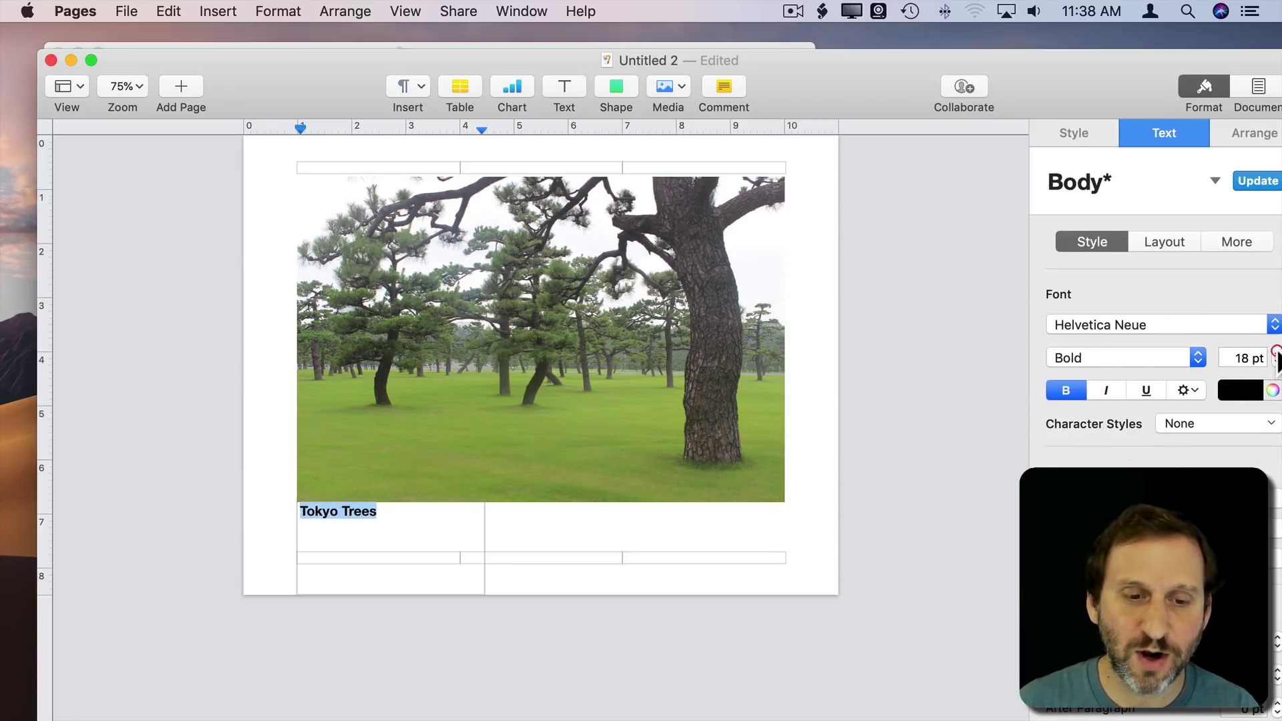
Add a second line 'July 2014' at 15 pt, not bold
left_click(395, 514)
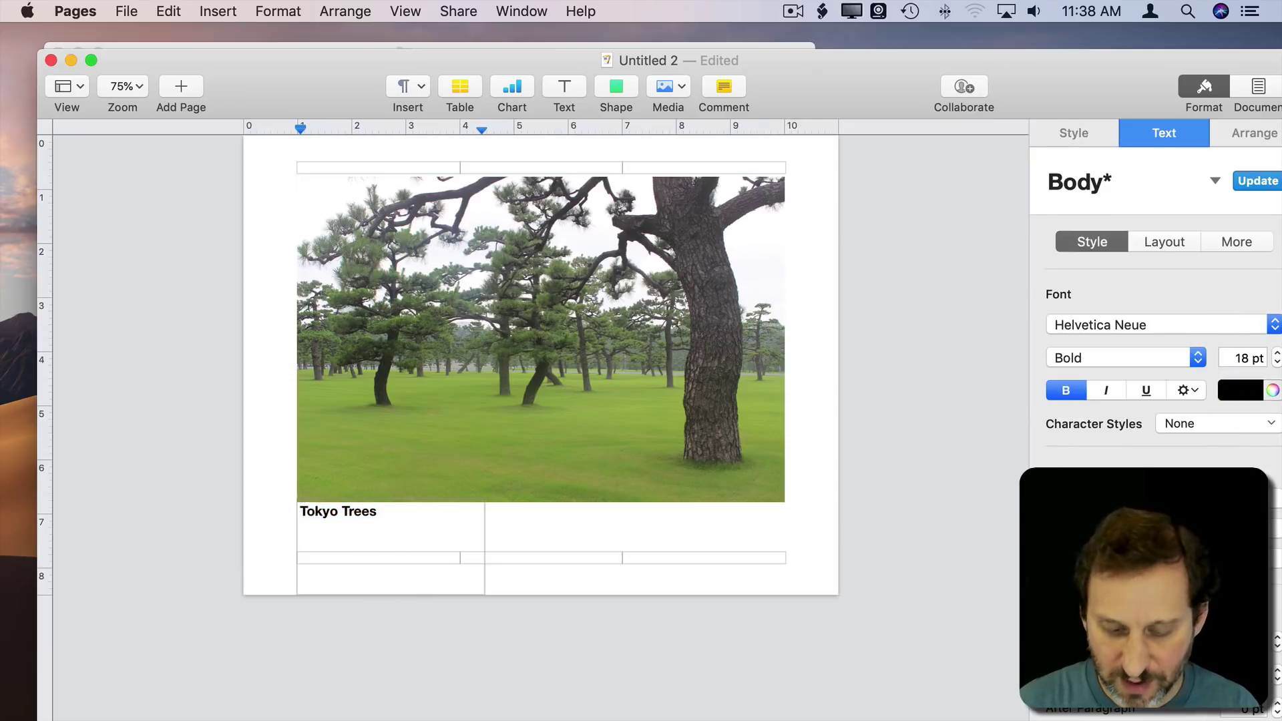
key("Return")
type("July 20")
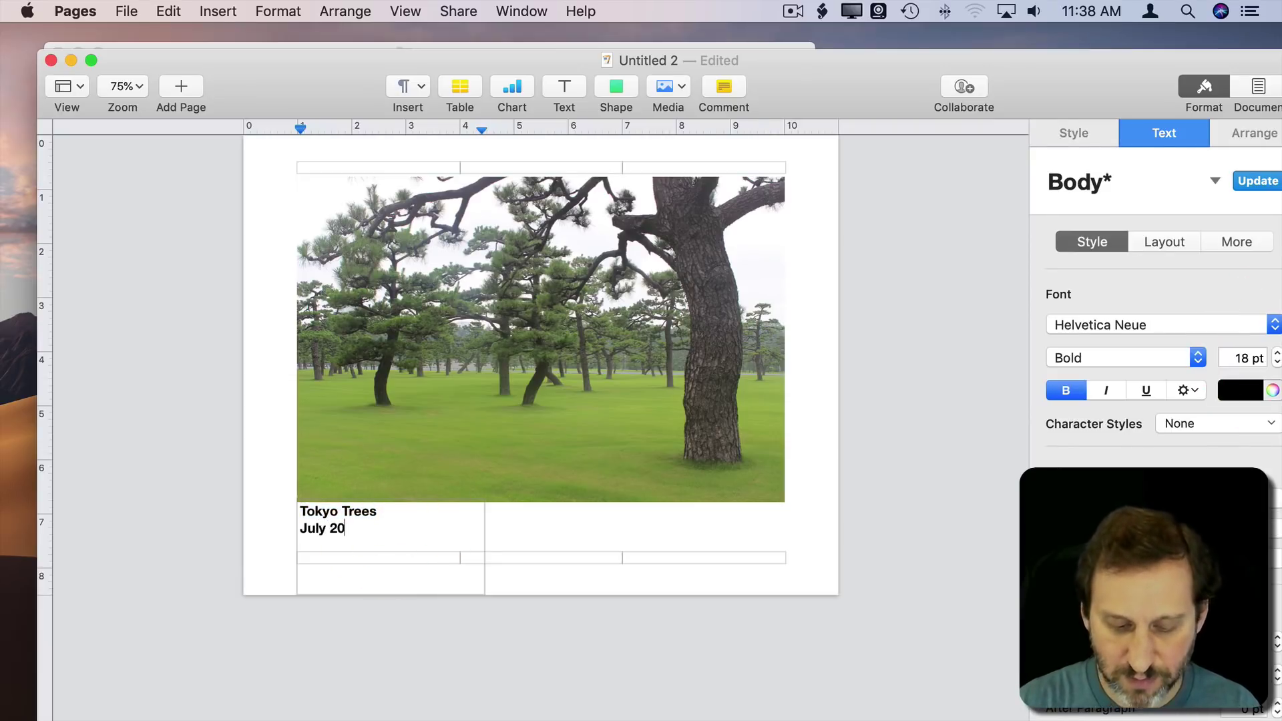
type("14")
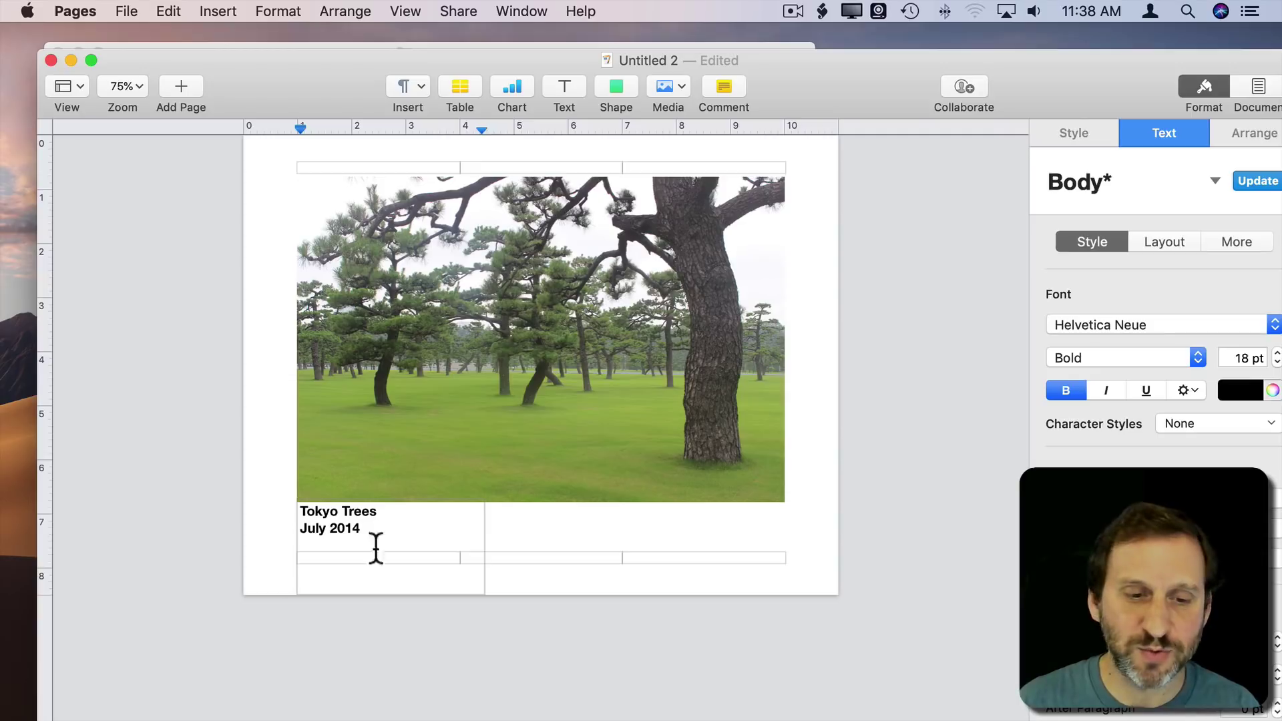
left_click_drag(362, 529, 262, 529)
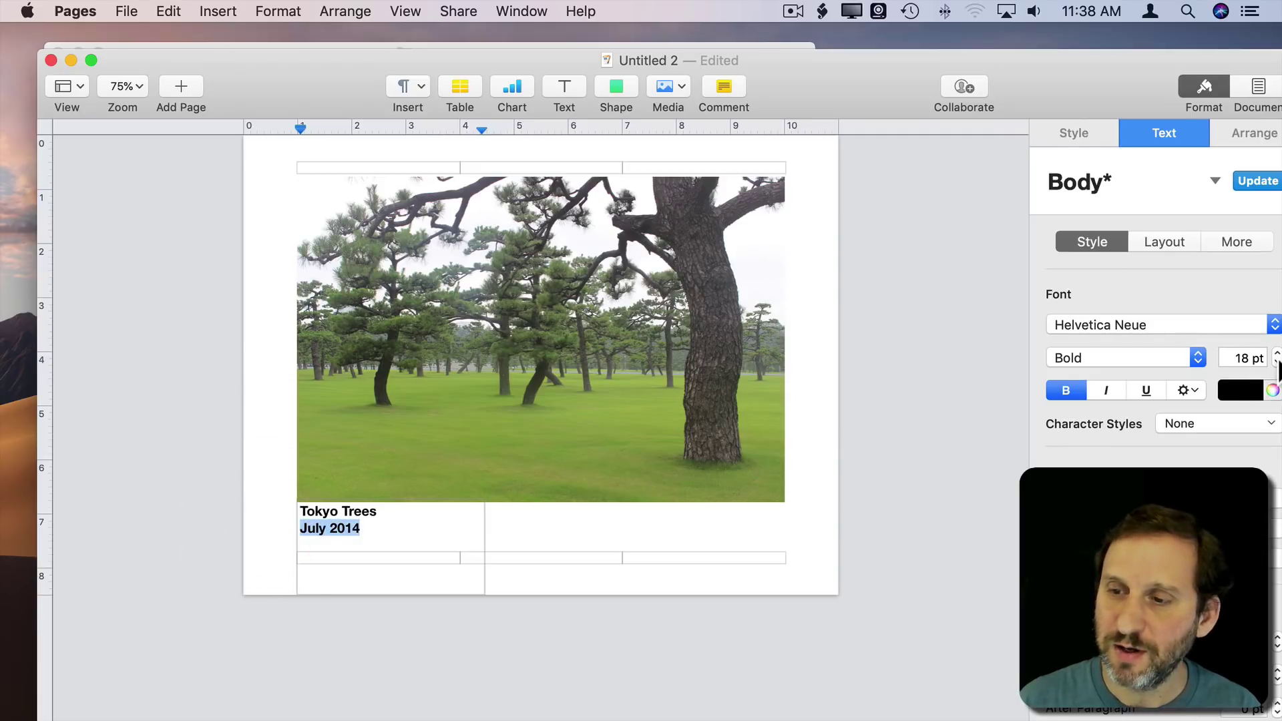
left_click(1276, 363)
left_click(1276, 364)
left_click(1063, 389)
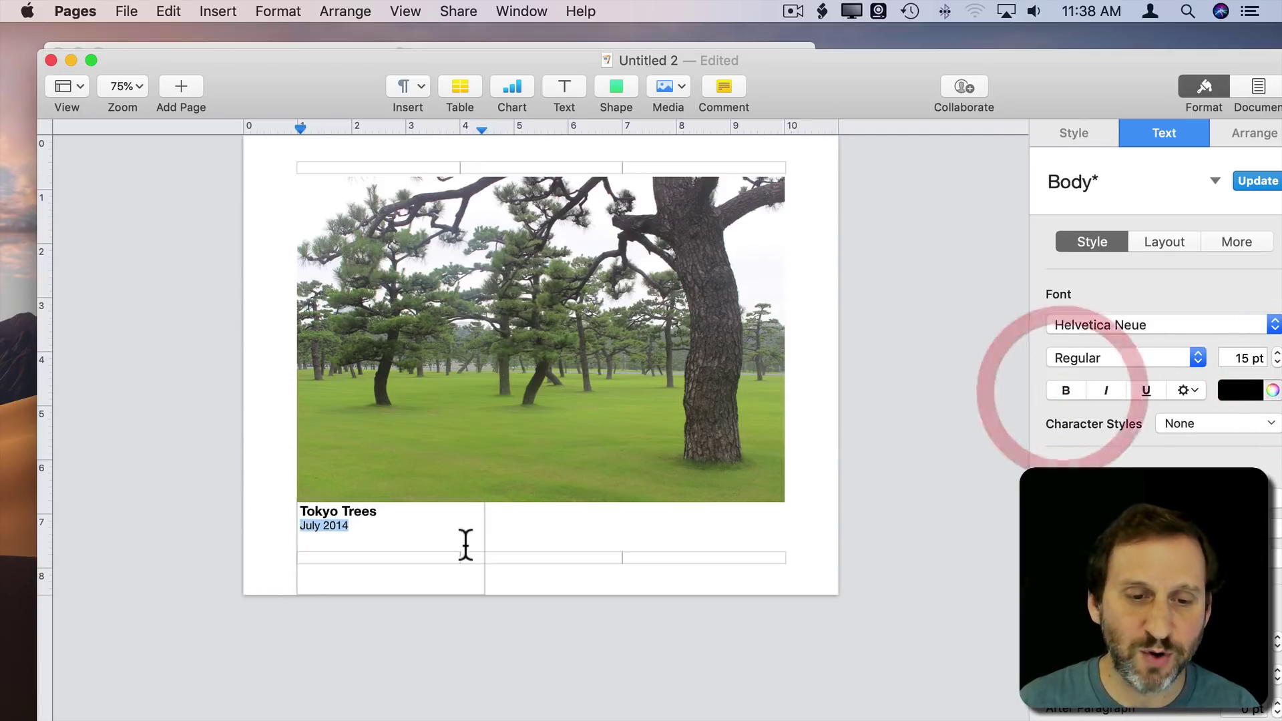
Resize the caption box to about 9 in wide and 0.7 in tall, matching the photo's width
left_click(448, 527)
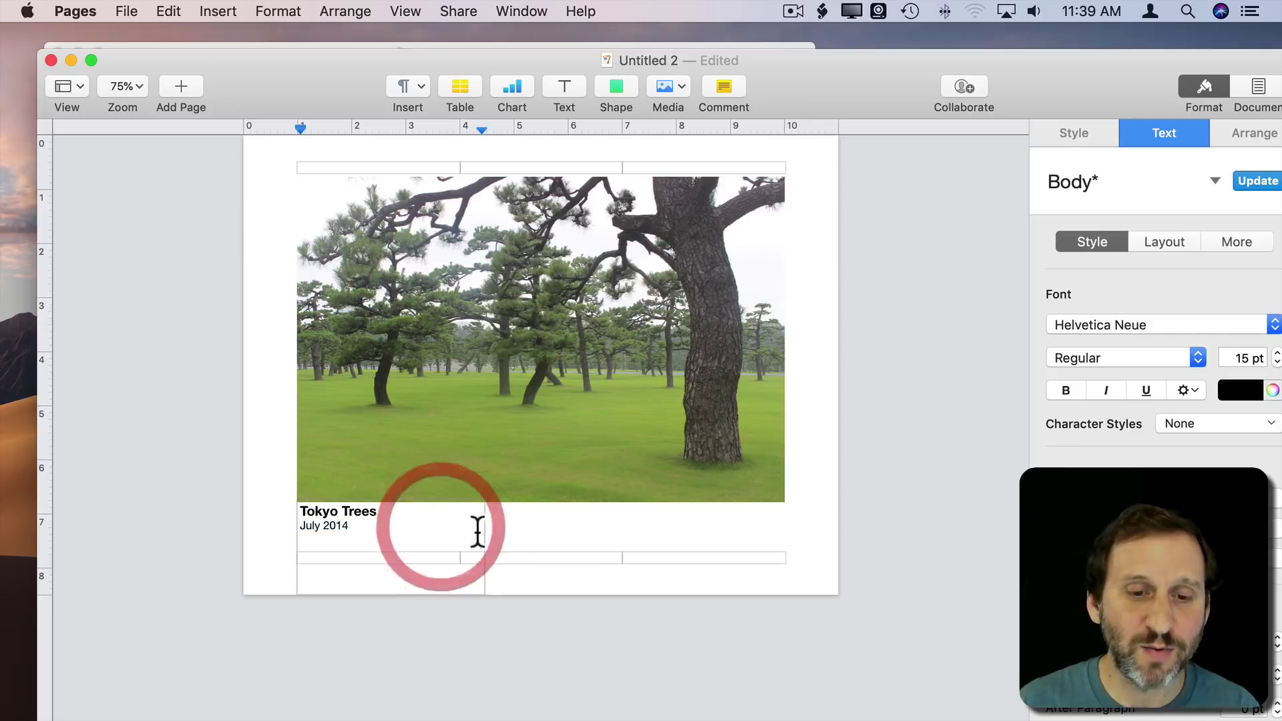
left_click(491, 530)
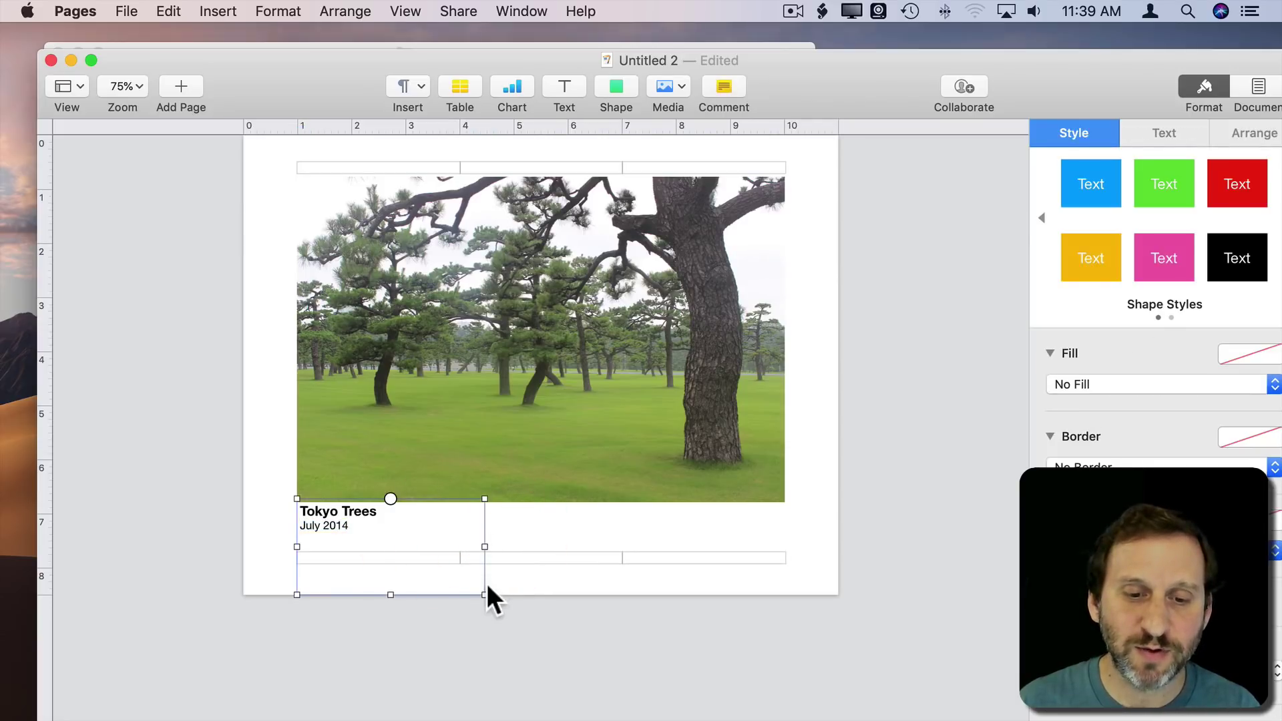
left_click_drag(485, 594, 779, 530)
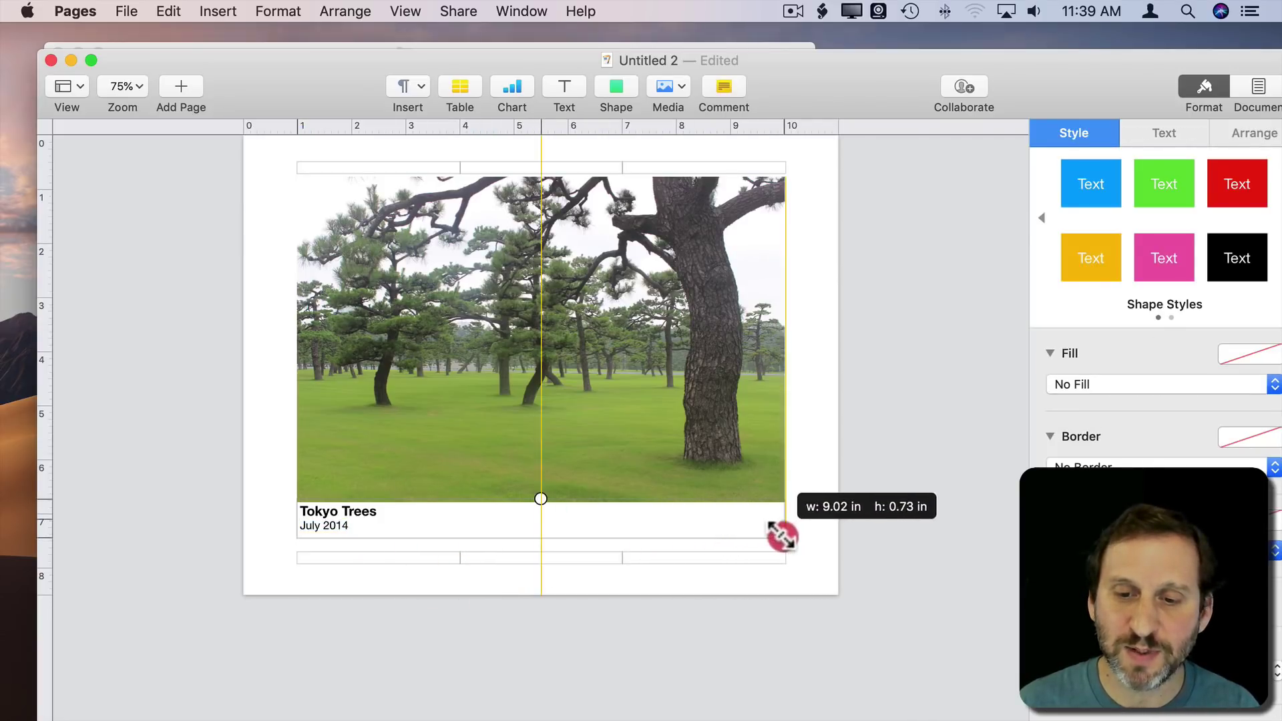
left_click(266, 464)
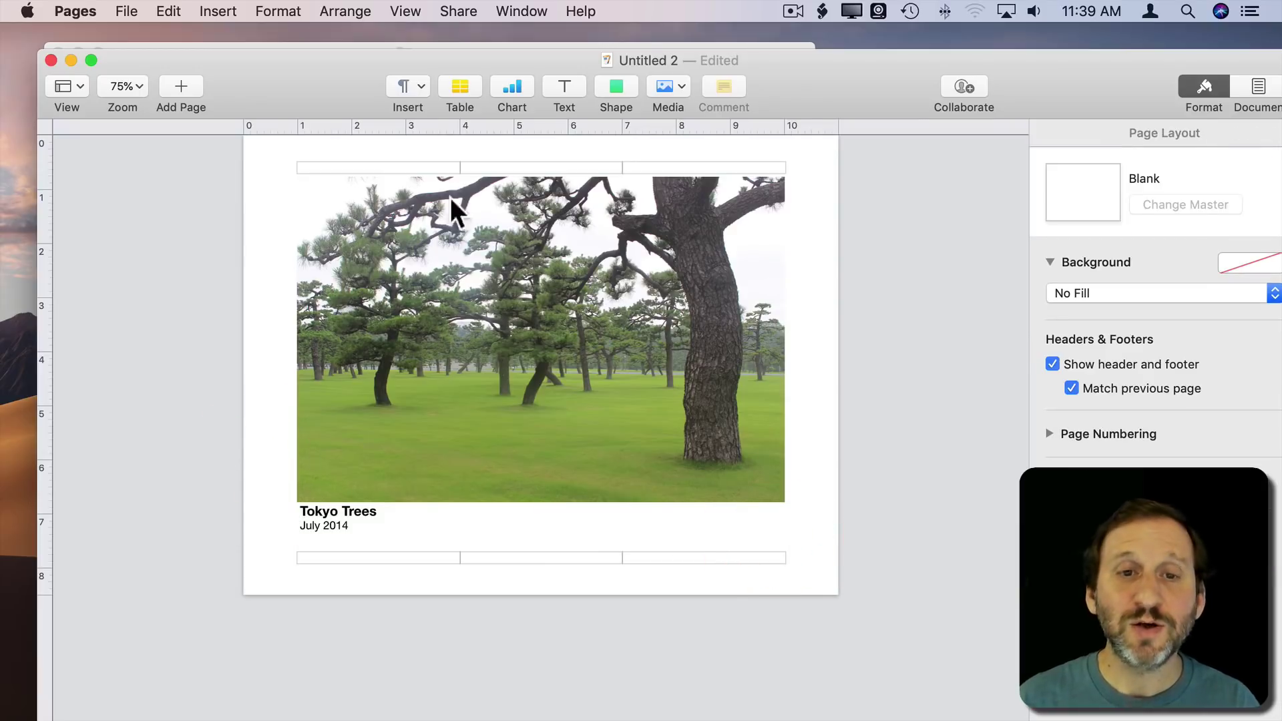
Try a few image styles and apply the Picture Frame style to the Tokyo Trees photo
left_click(332, 211)
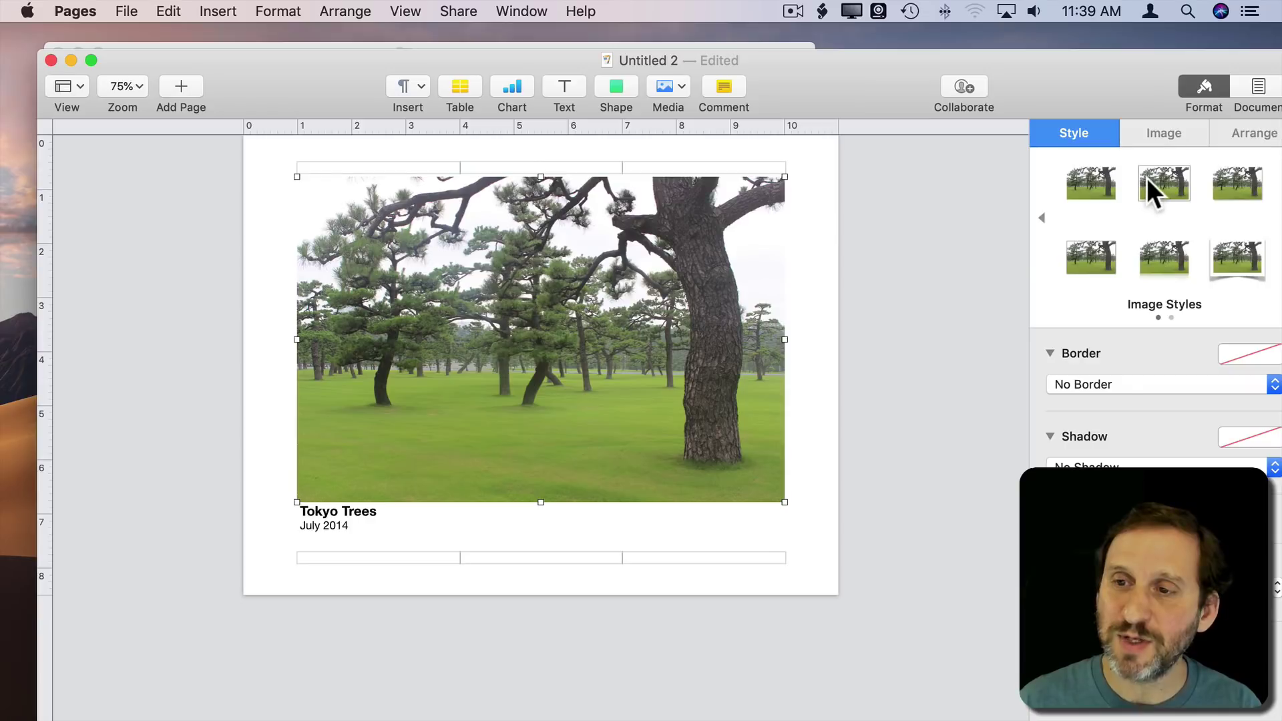
left_click(1163, 184)
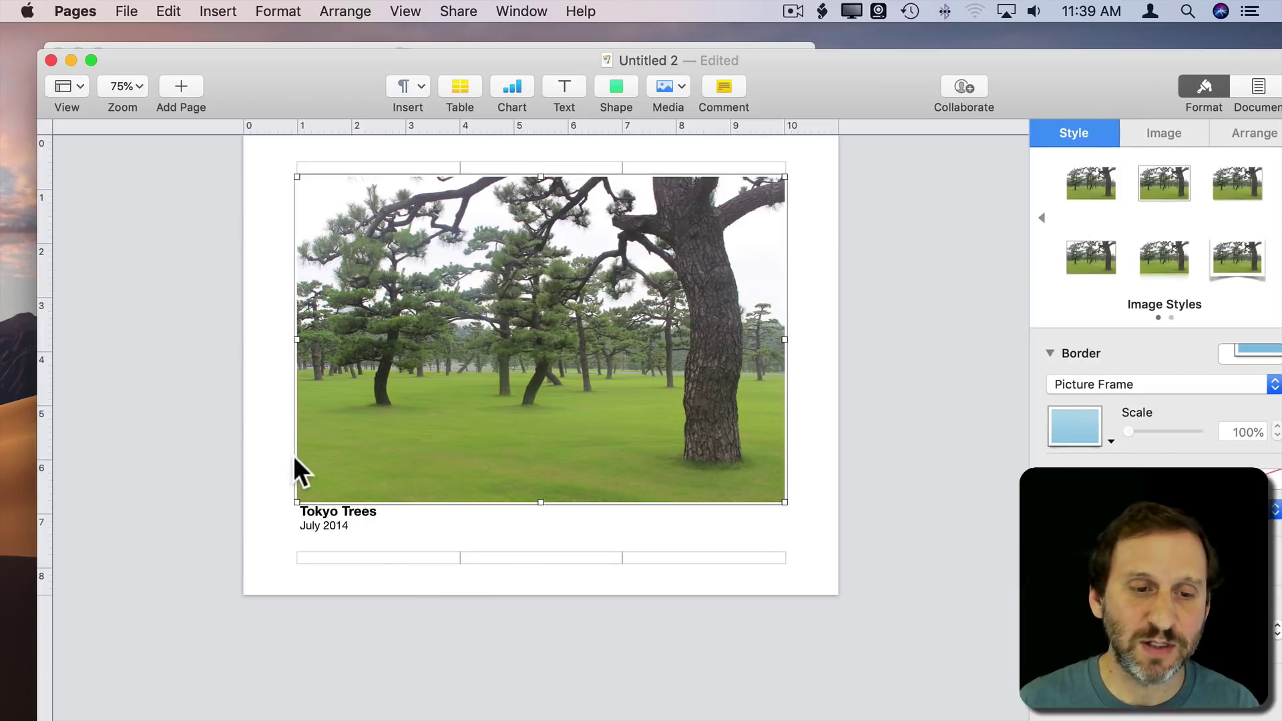
left_click(1093, 257)
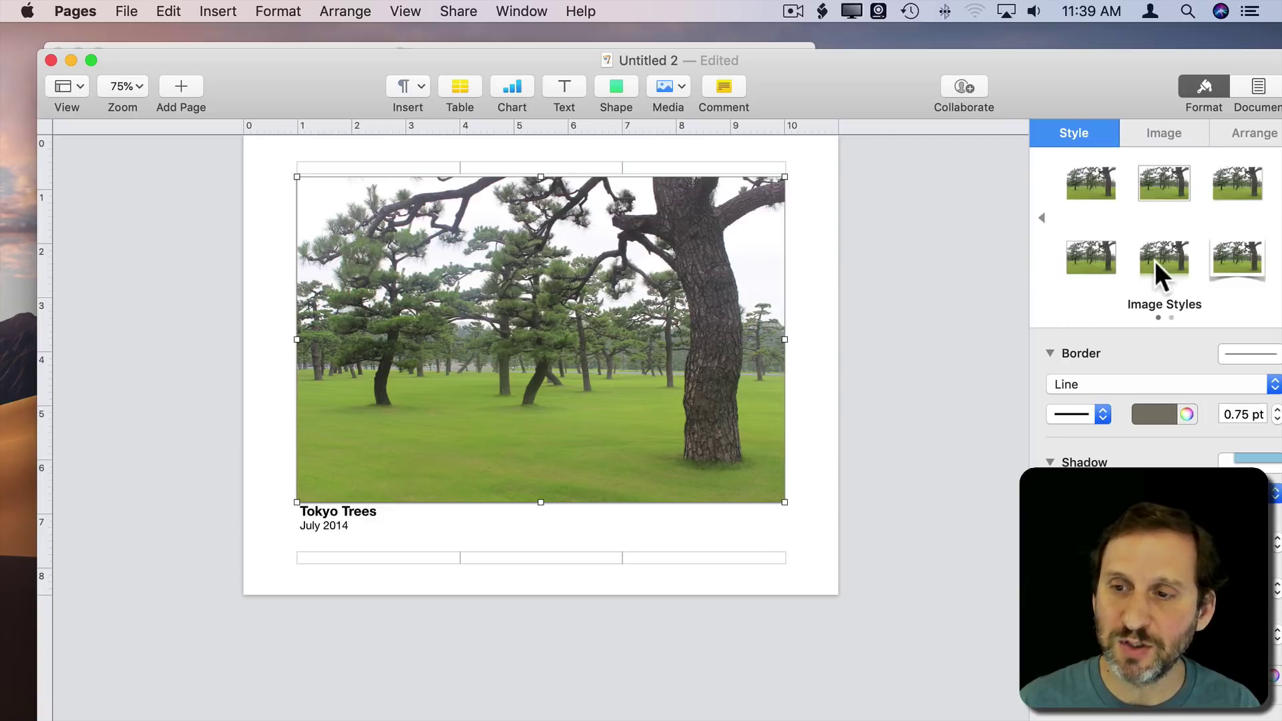
left_click(1238, 183)
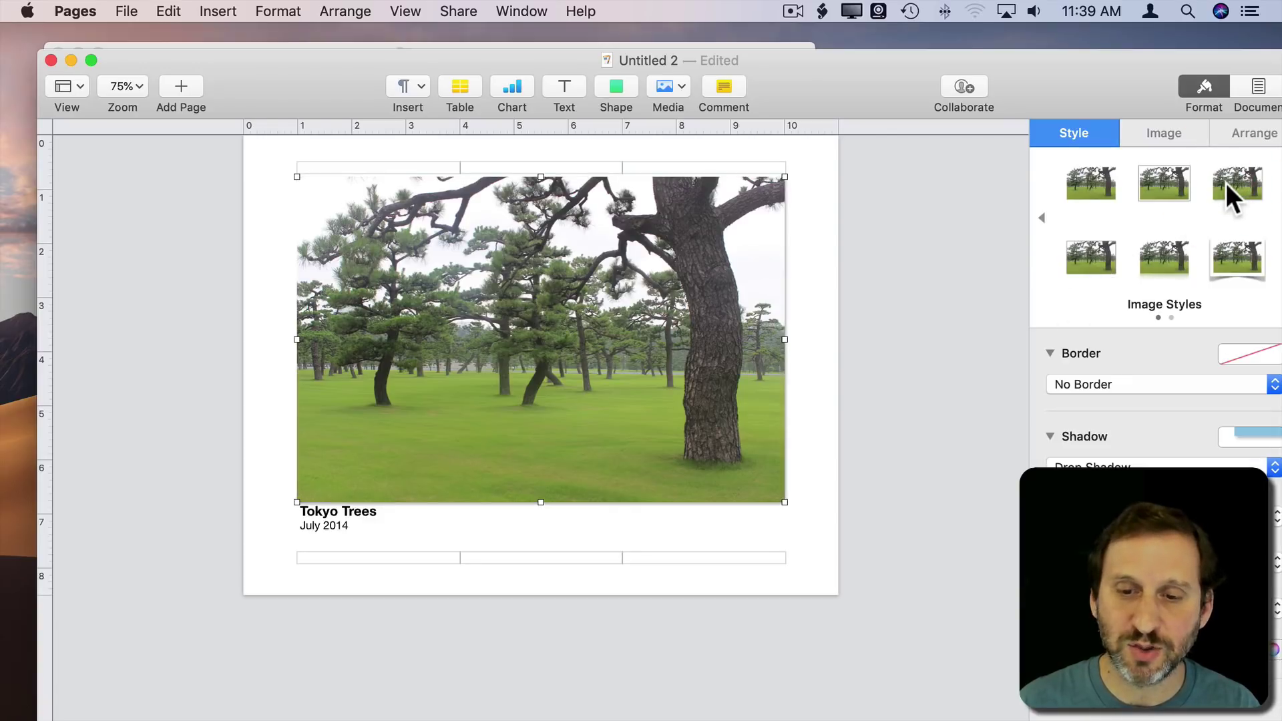
left_click(1162, 185)
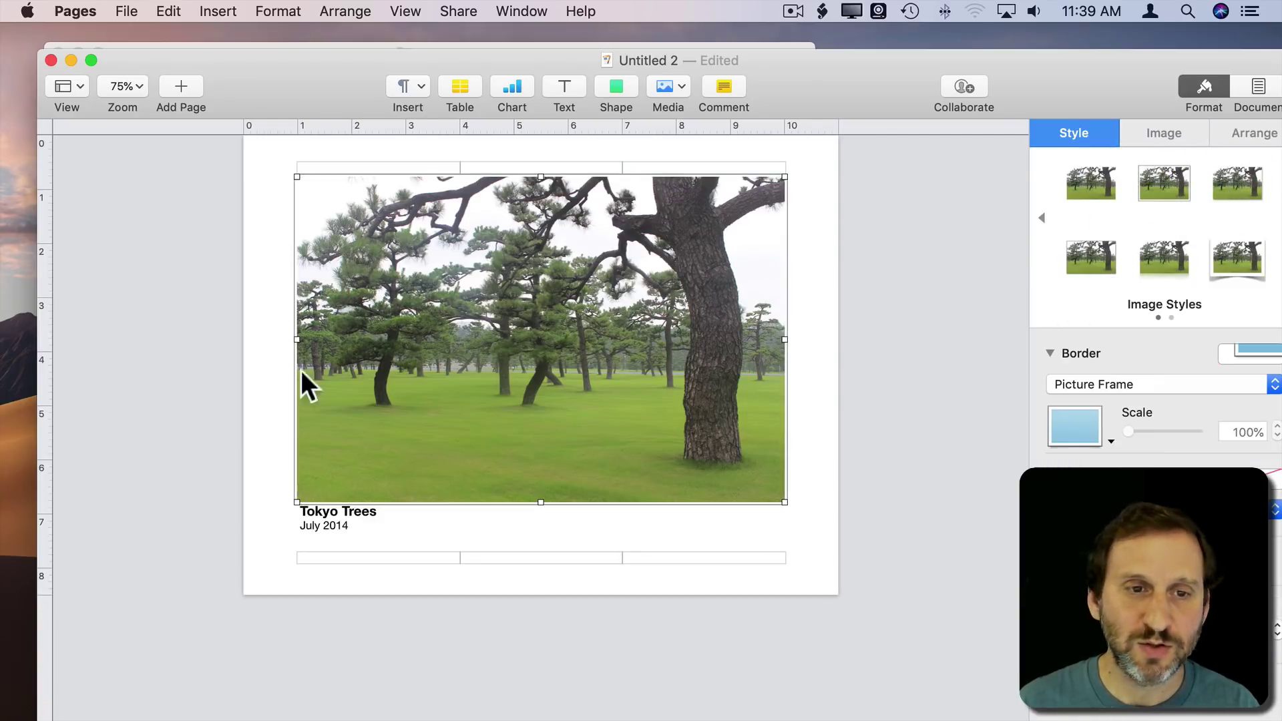
left_click(274, 337)
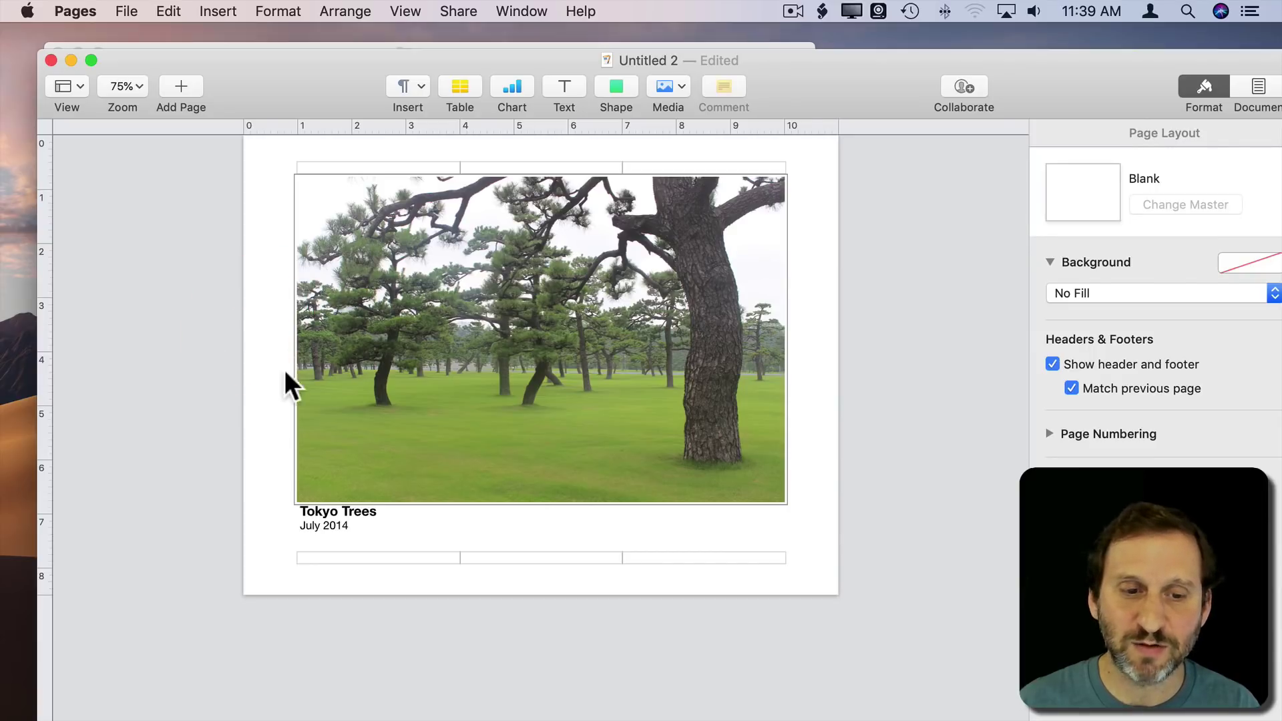
Pull the framed photo's edges in slightly and nudge the caption down below the frame
left_click(310, 458)
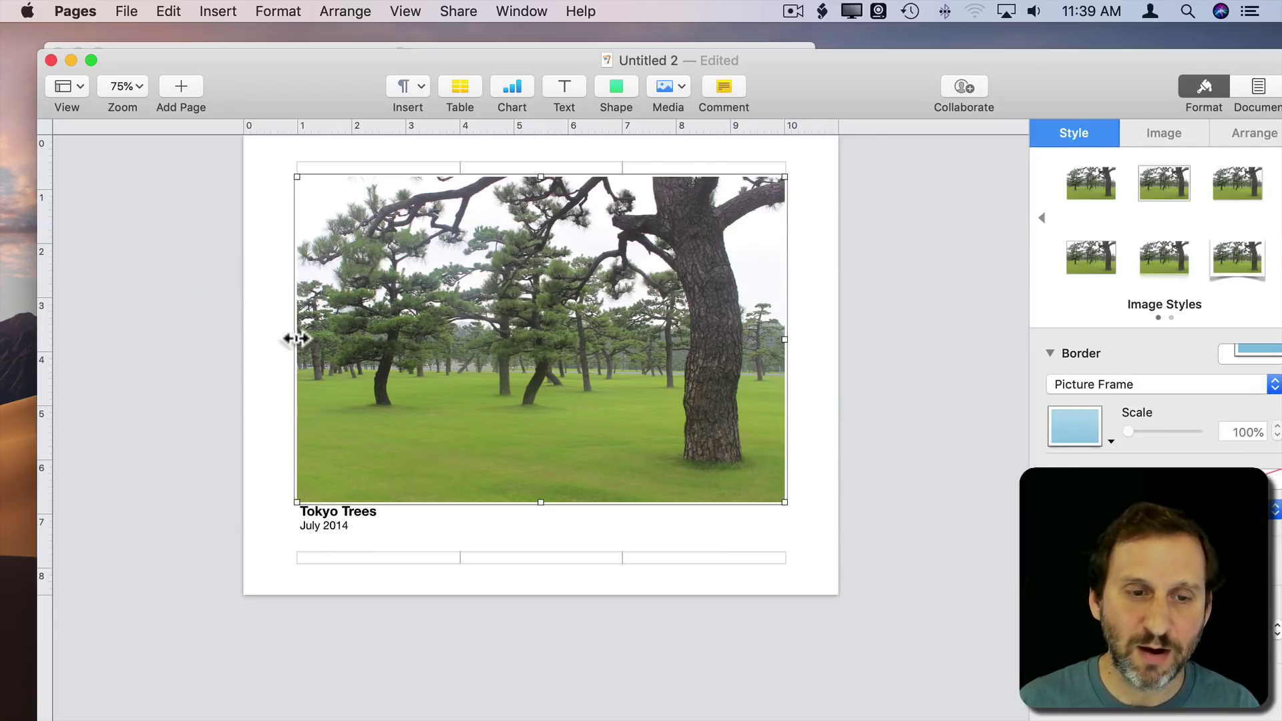
left_click_drag(297, 339, 302, 339)
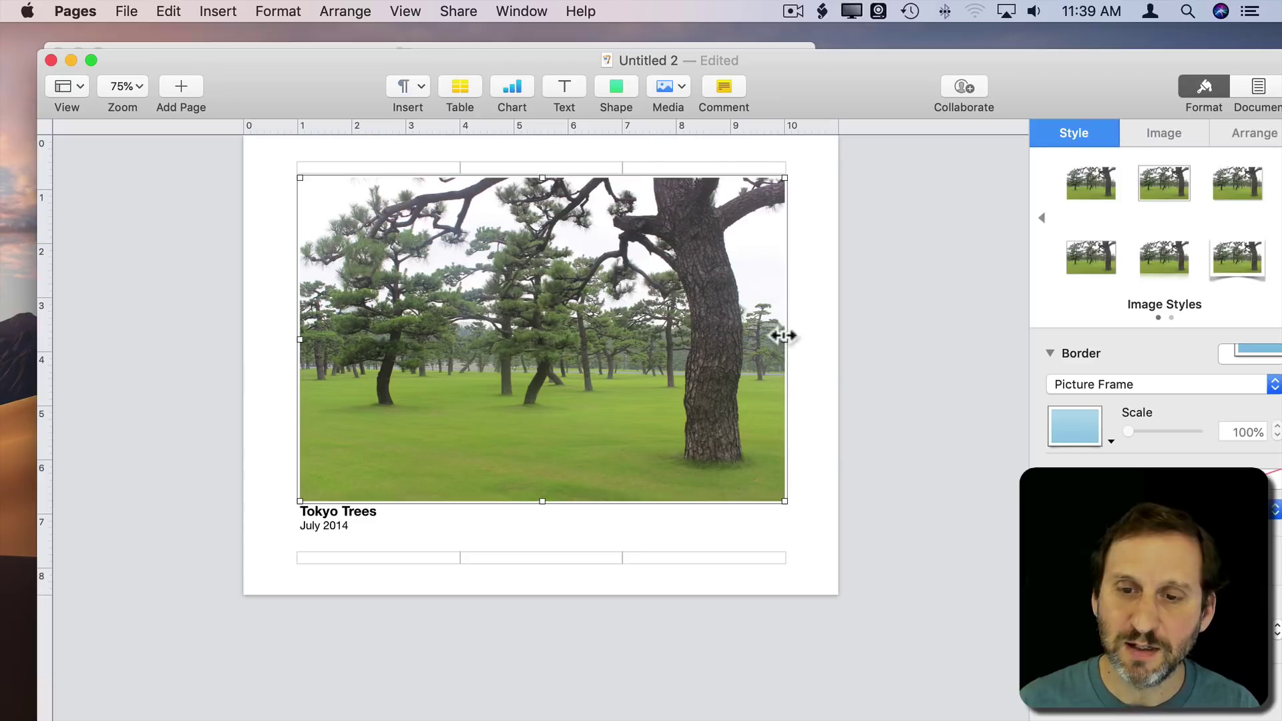
left_click_drag(788, 339, 780, 337)
left_click(478, 511)
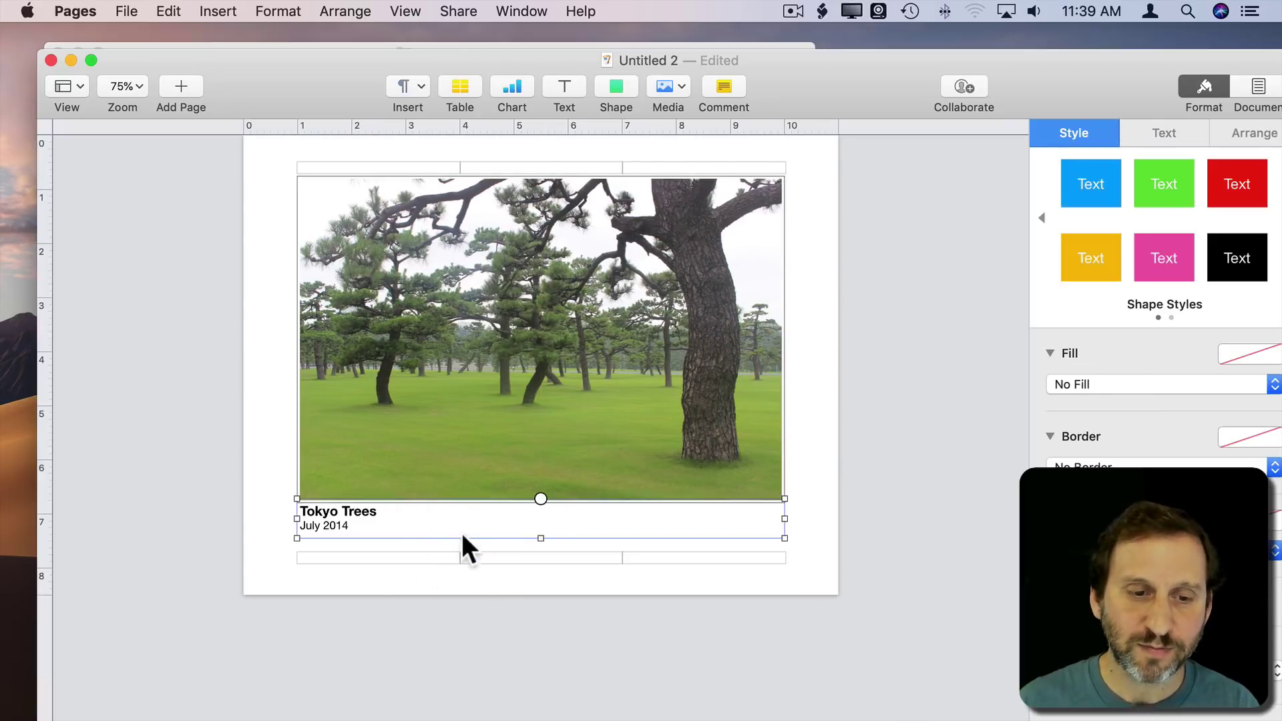
left_click(462, 533)
left_click_drag(339, 511, 329, 516)
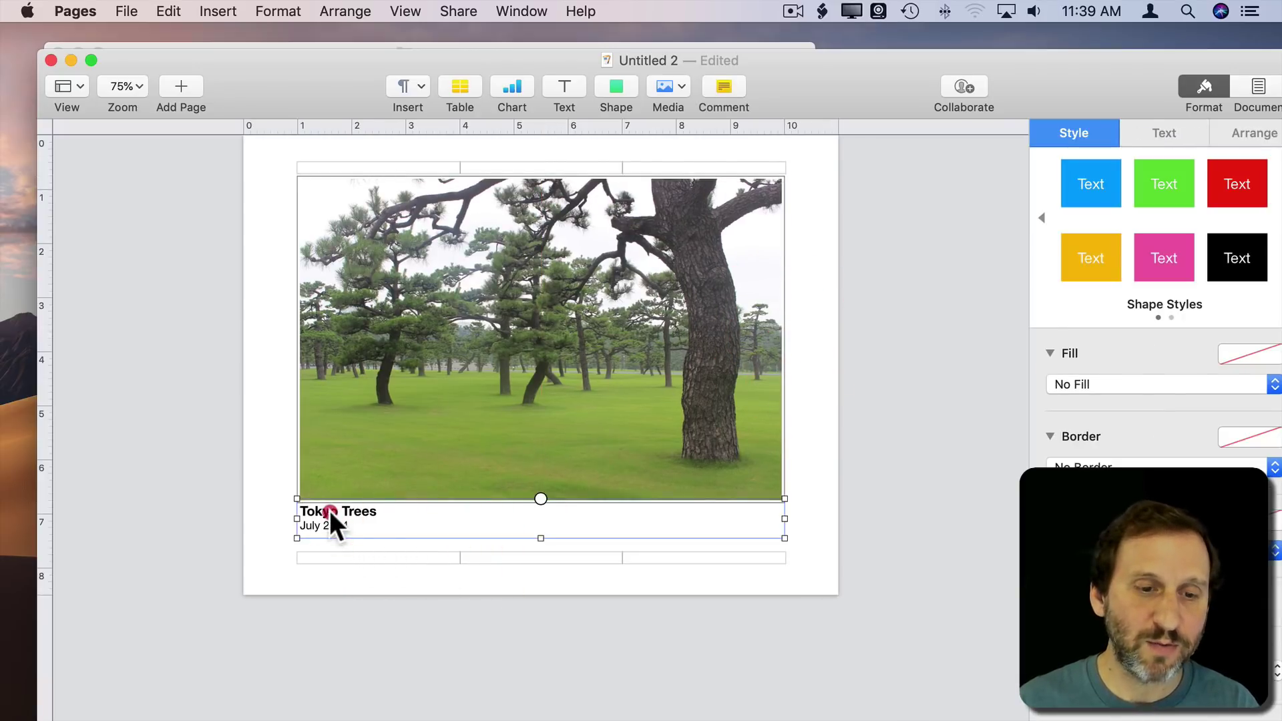
left_click(279, 497)
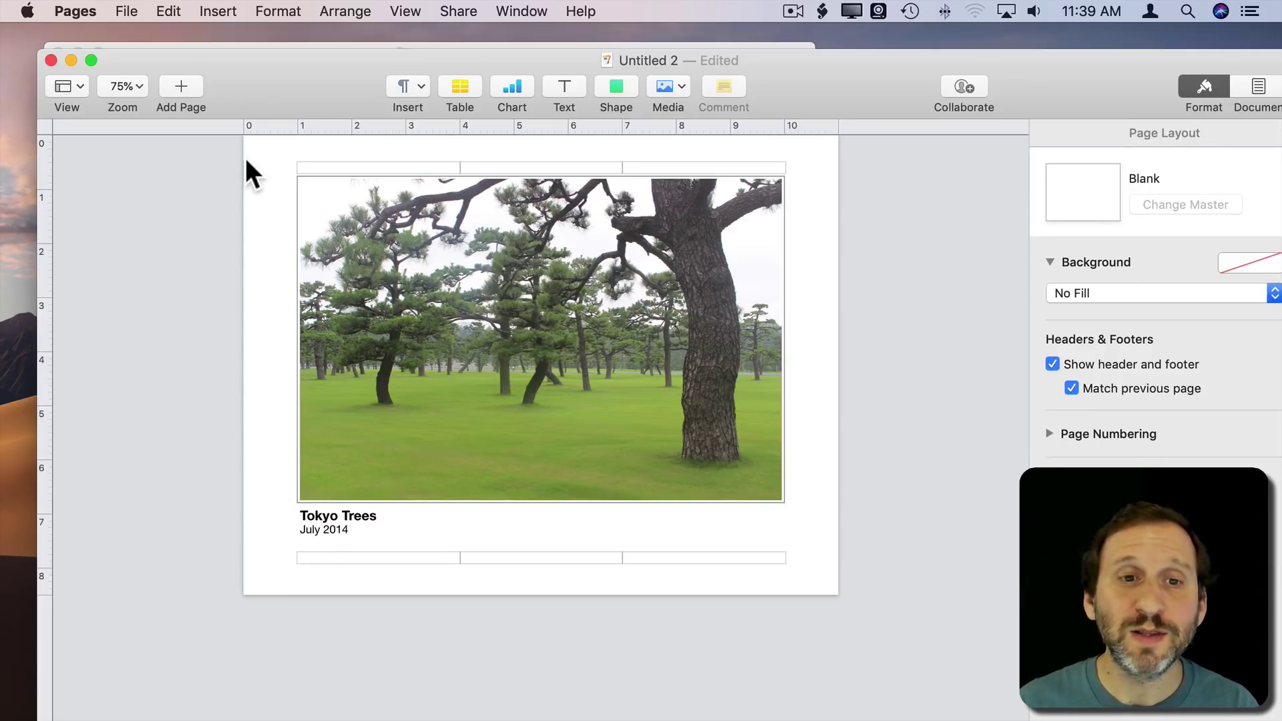
Add a blank second page and show the page thumbnails sidebar
left_click(184, 88)
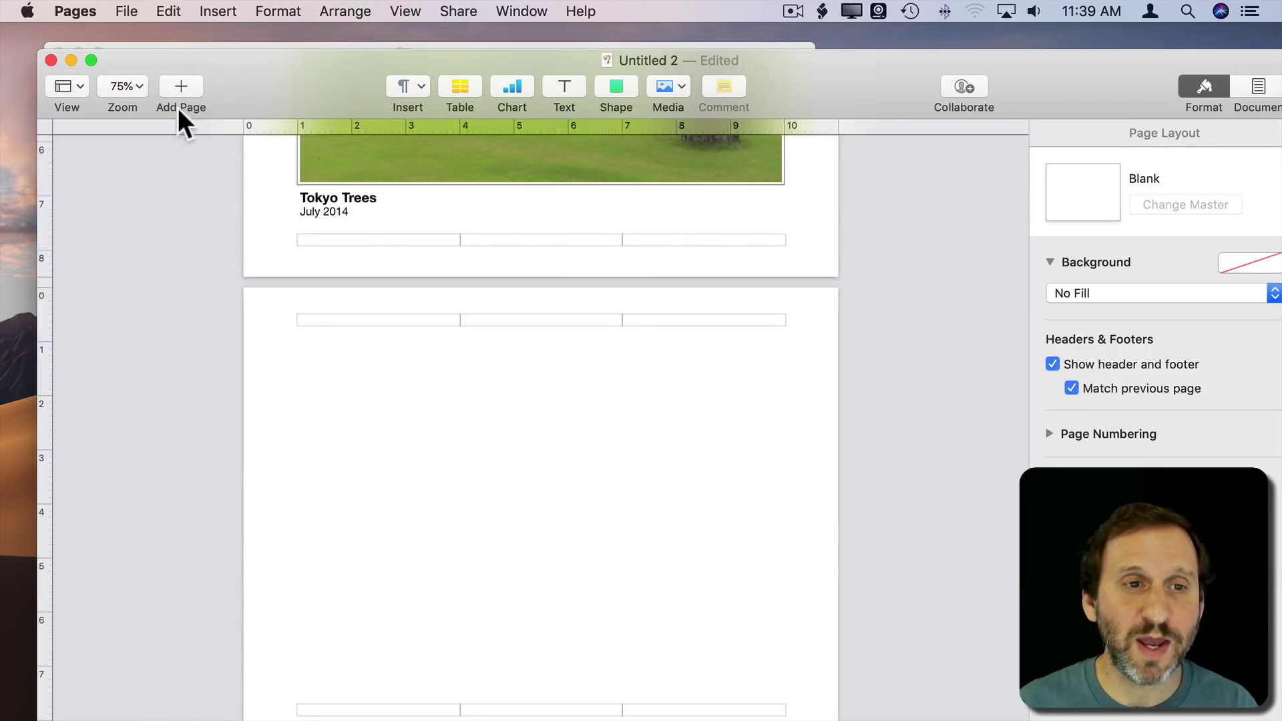
left_click(68, 85)
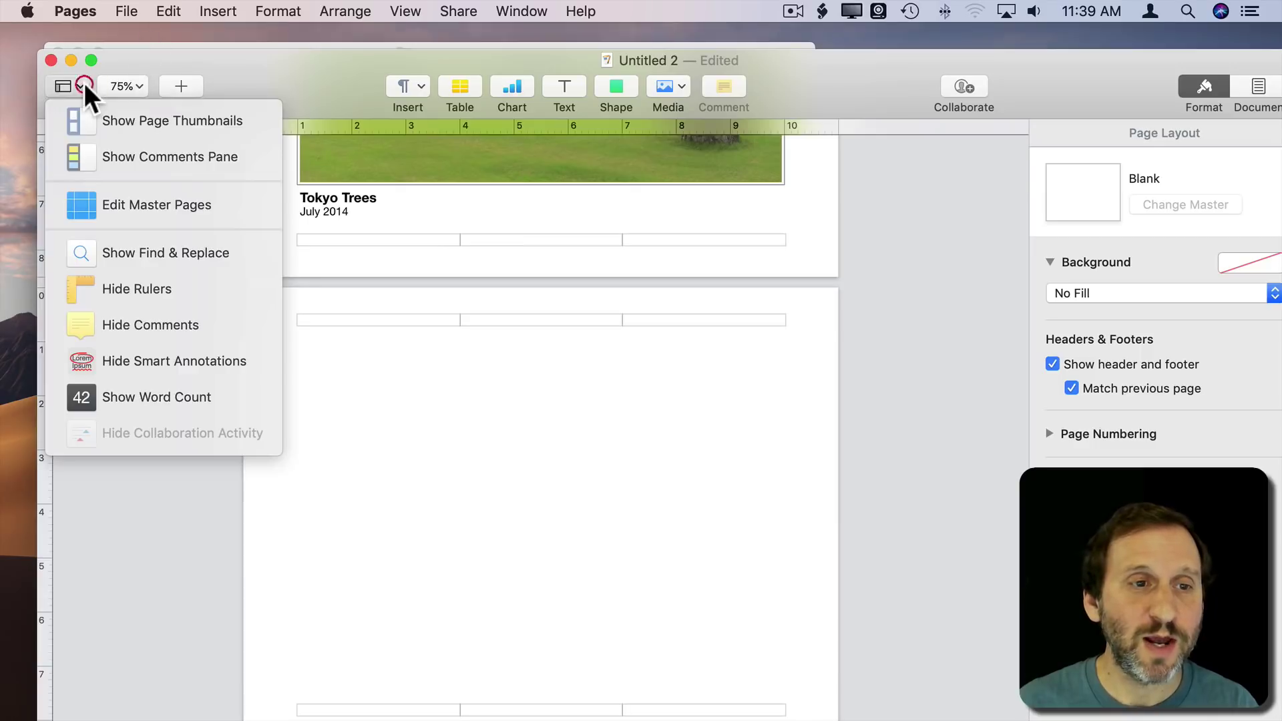
left_click(102, 119)
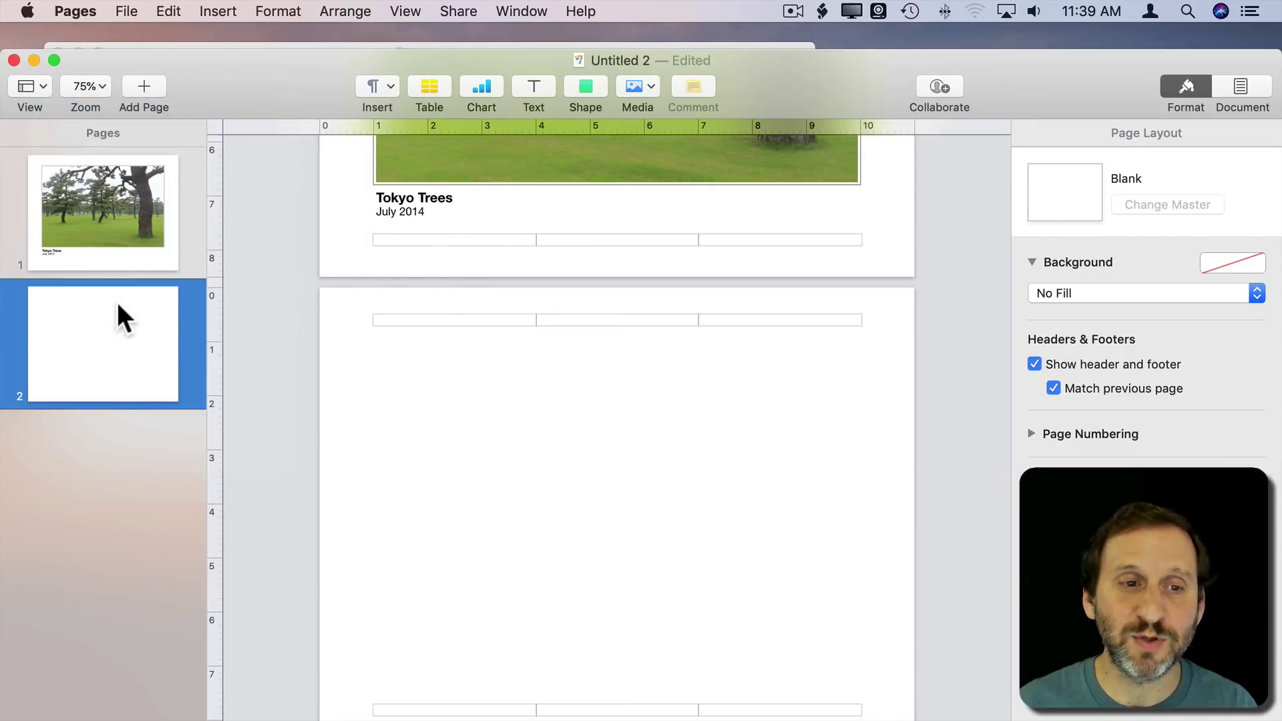
scroll(608, 273, "up", 5)
scroll(608, 273, "up", 3)
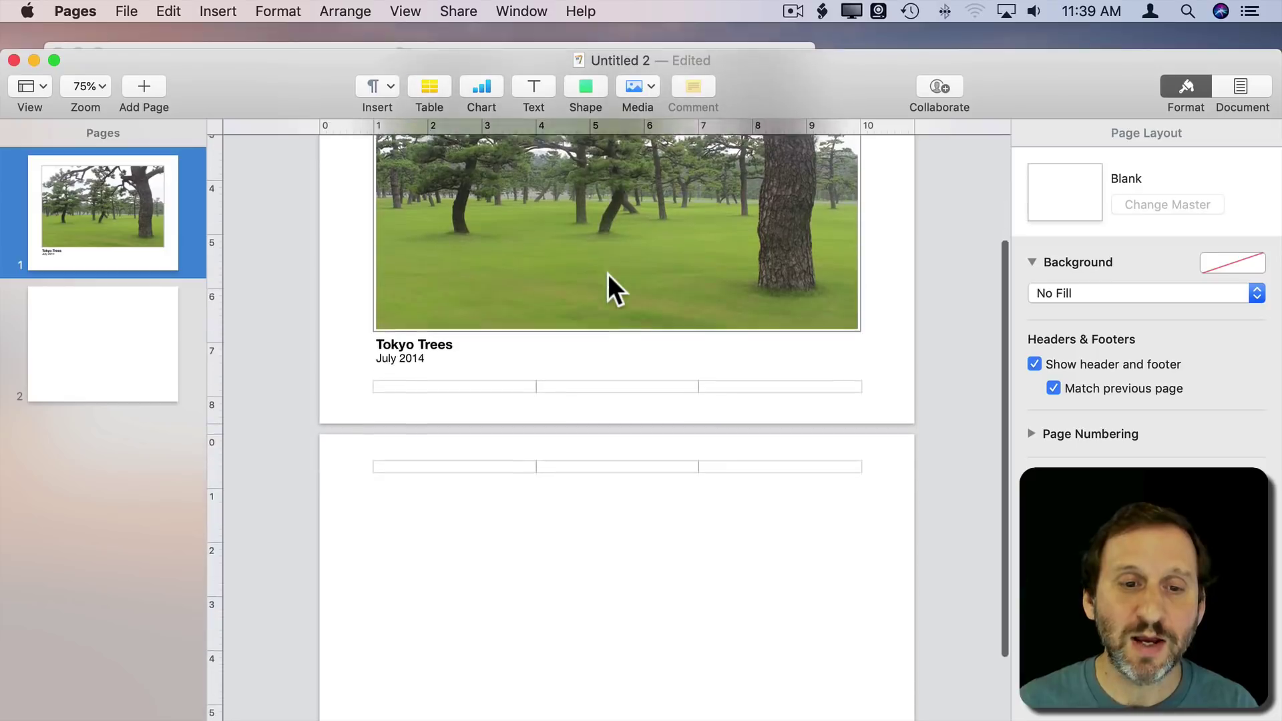
Drag the IMG_0393.JPG garden photo from Finder onto page 2
left_click_drag(334, 60, 789, 61)
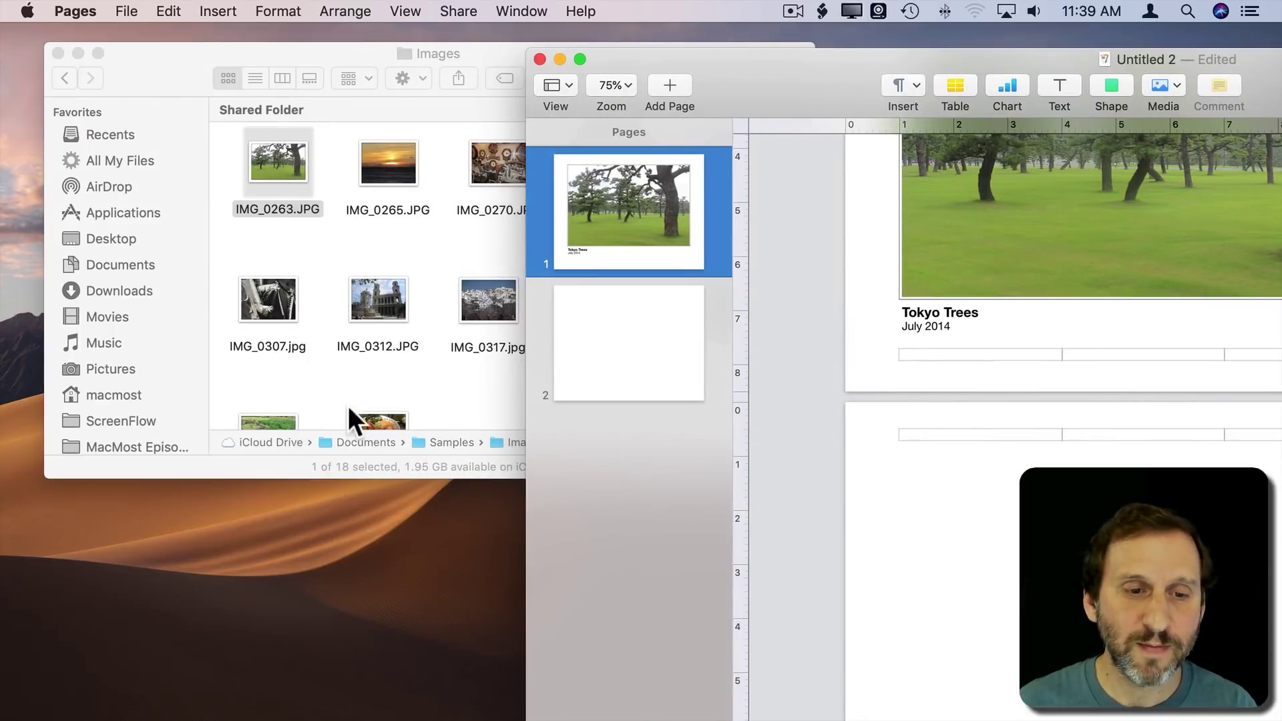
scroll(348, 405, "down", 3)
left_click_drag(267, 331, 766, 429)
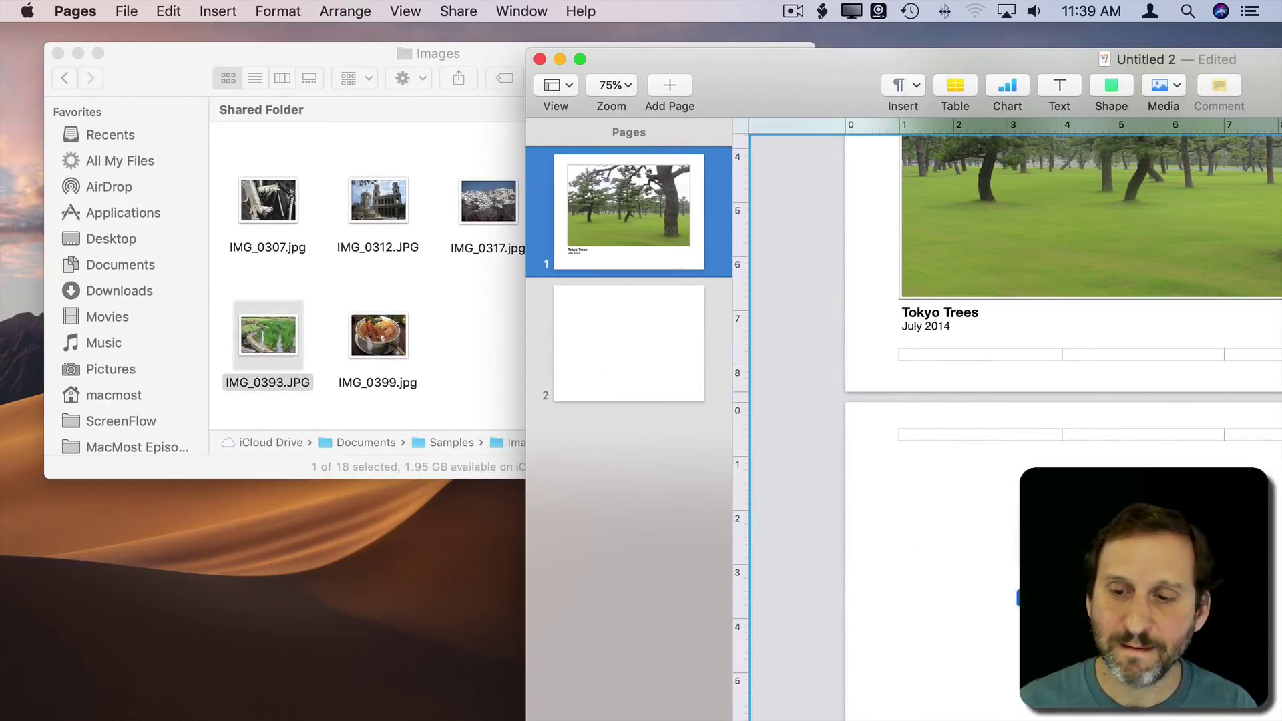
left_click_drag(844, 32, 319, 41)
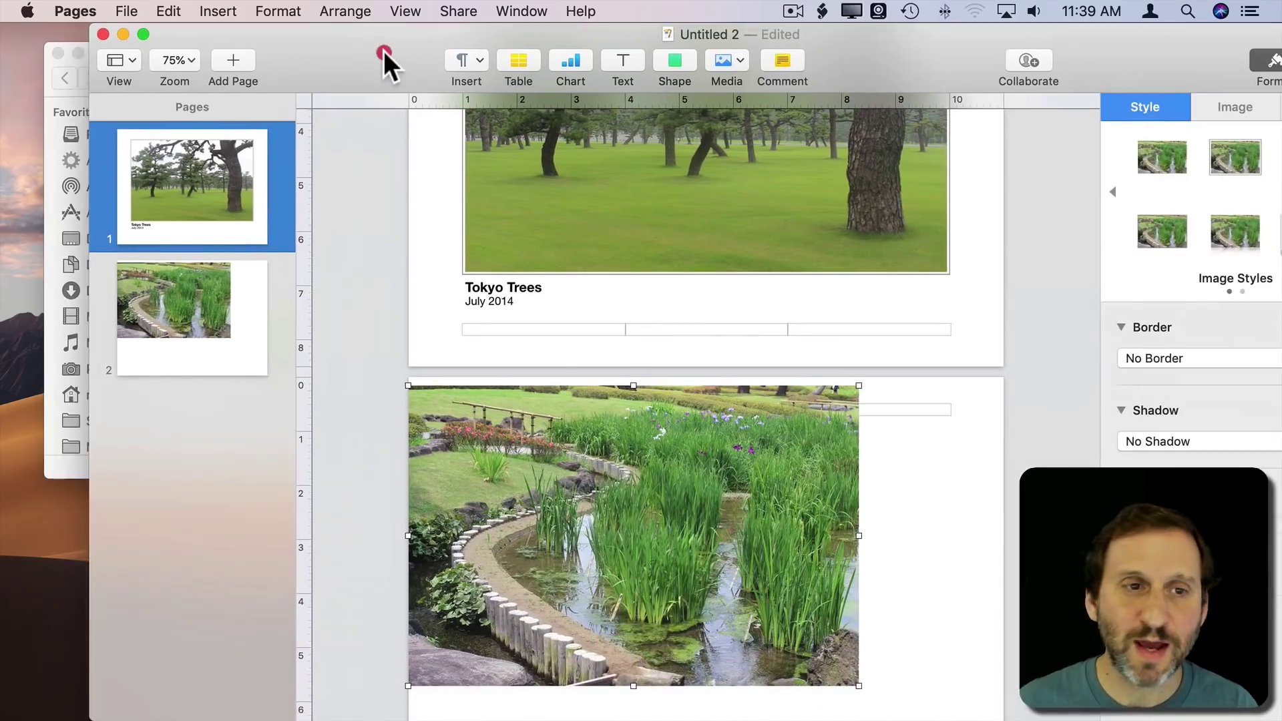
left_click_drag(468, 562, 537, 569)
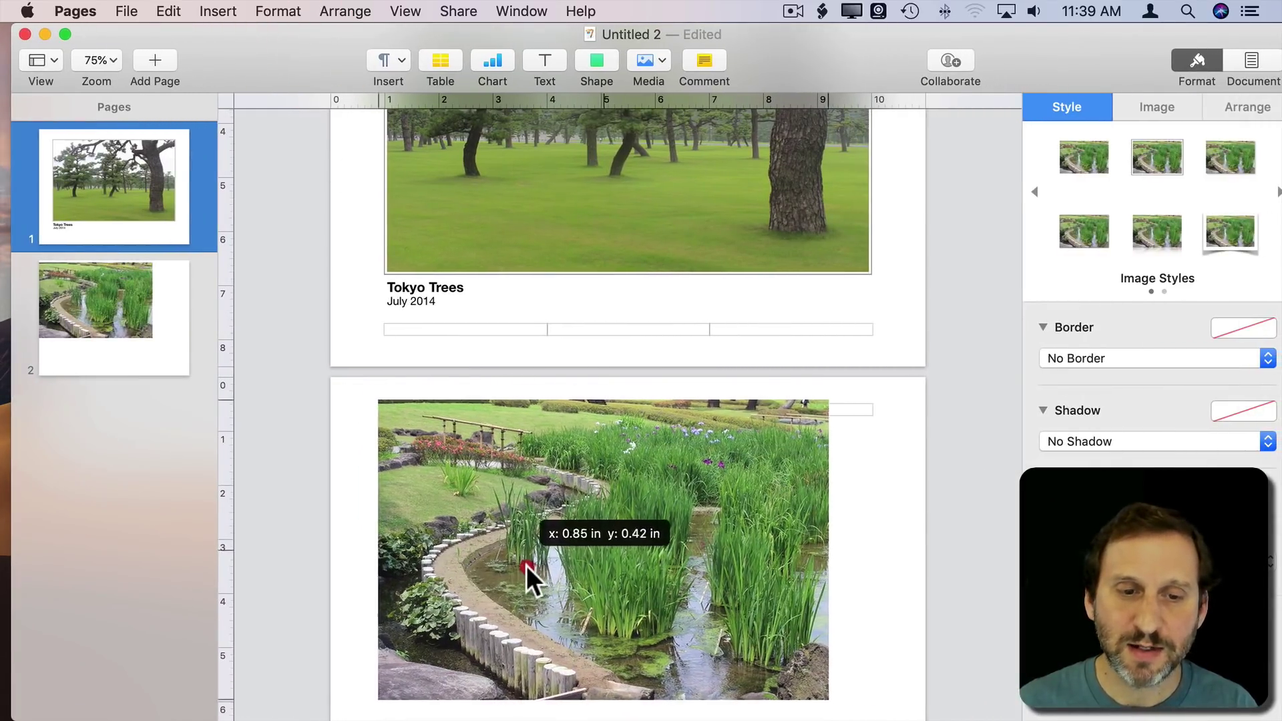
Give the garden photo a Picture Frame and stretch it to the same full width as the first photo
left_click(1156, 157)
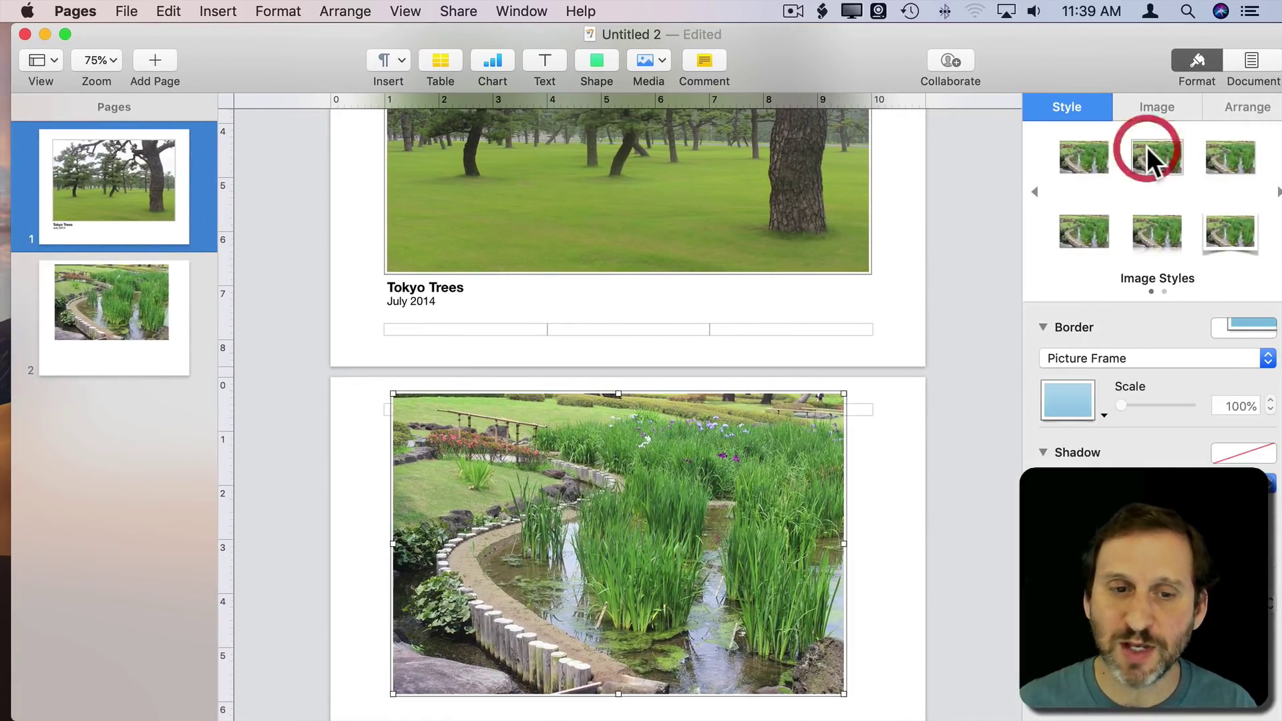
mouse_move(504, 519)
left_mouse_down()
mouse_move(511, 562)
mouse_move(498, 548)
left_mouse_up()
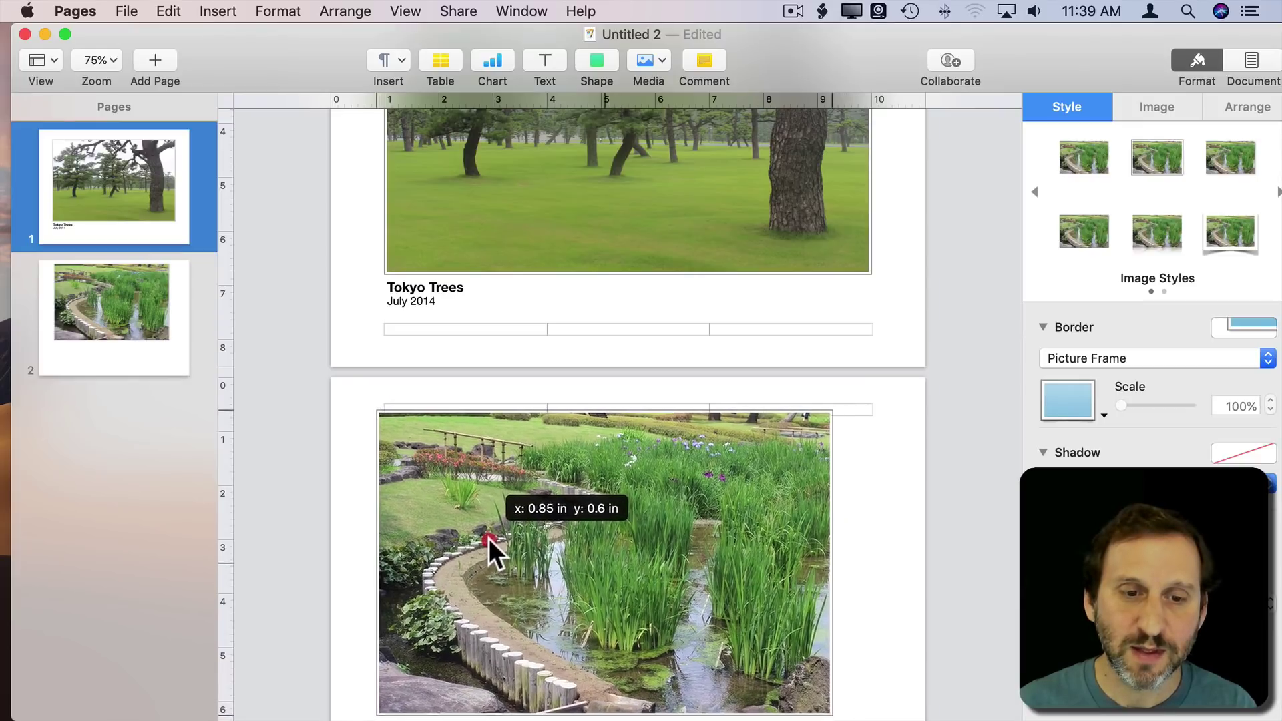
scroll(901, 535, "down", 3)
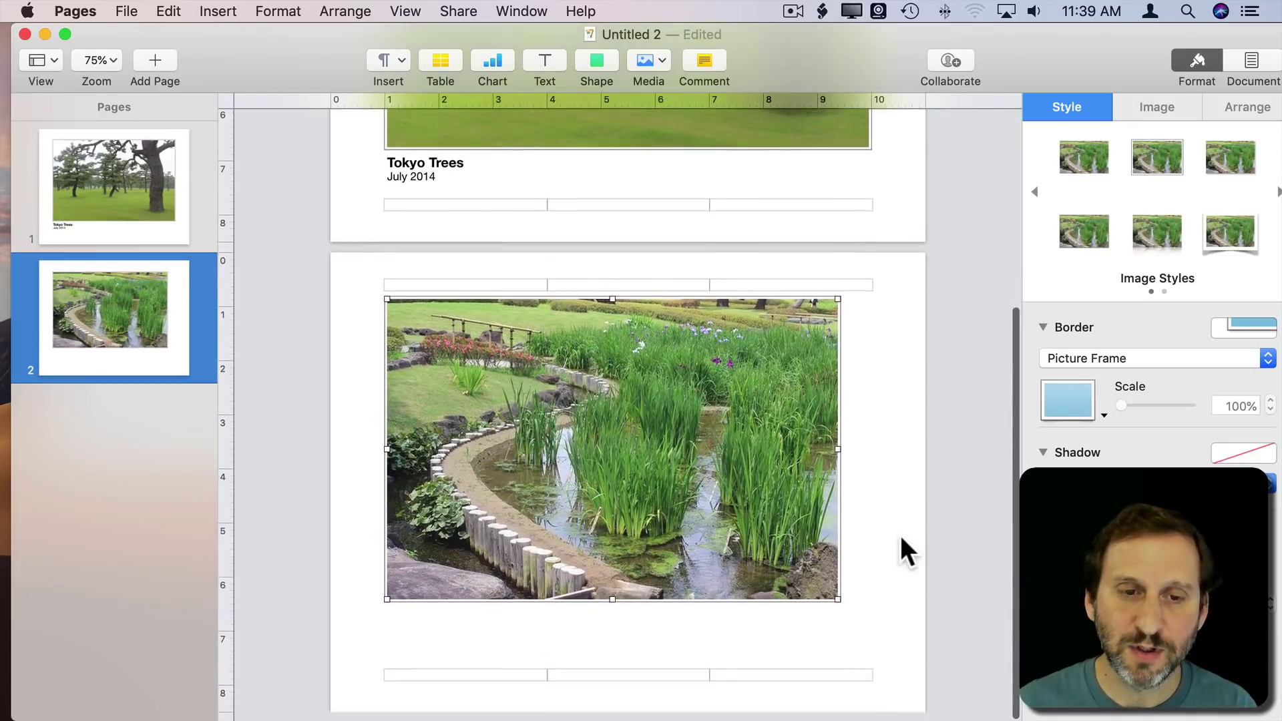
mouse_move(837, 455)
left_mouse_down()
mouse_move(870, 456)
mouse_move(785, 462)
left_mouse_up()
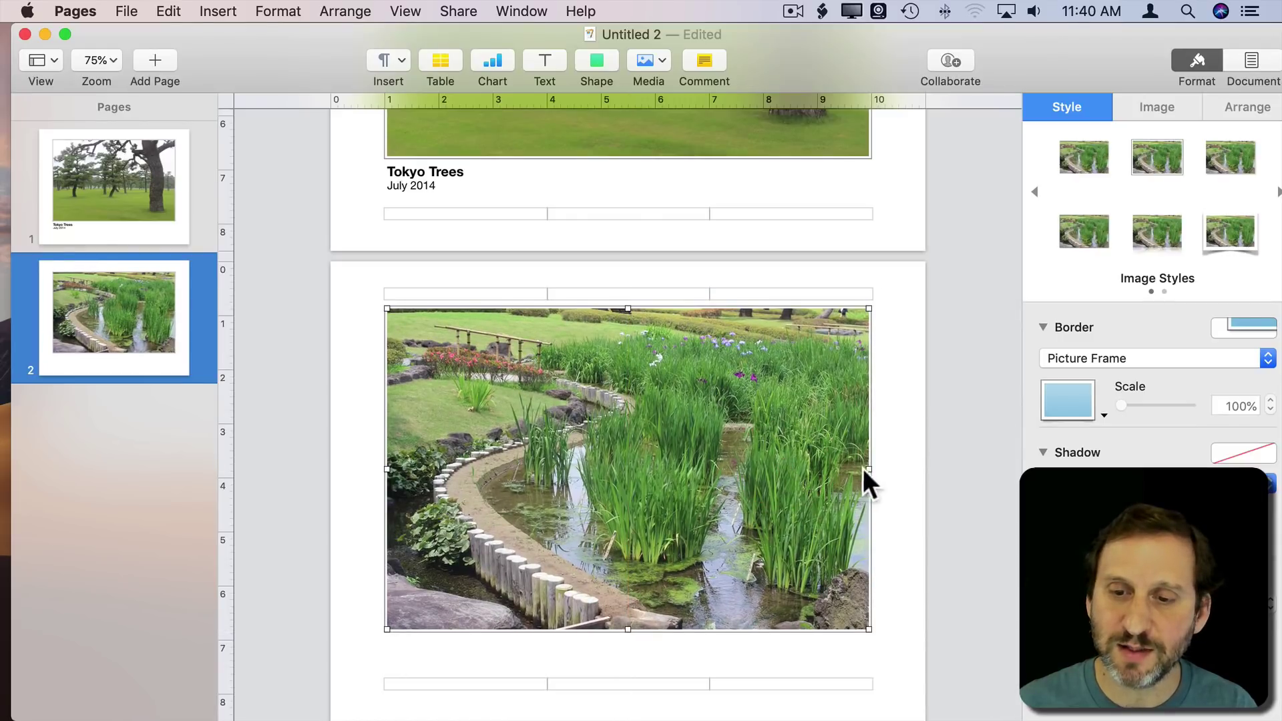
left_click_drag(868, 468, 869, 468)
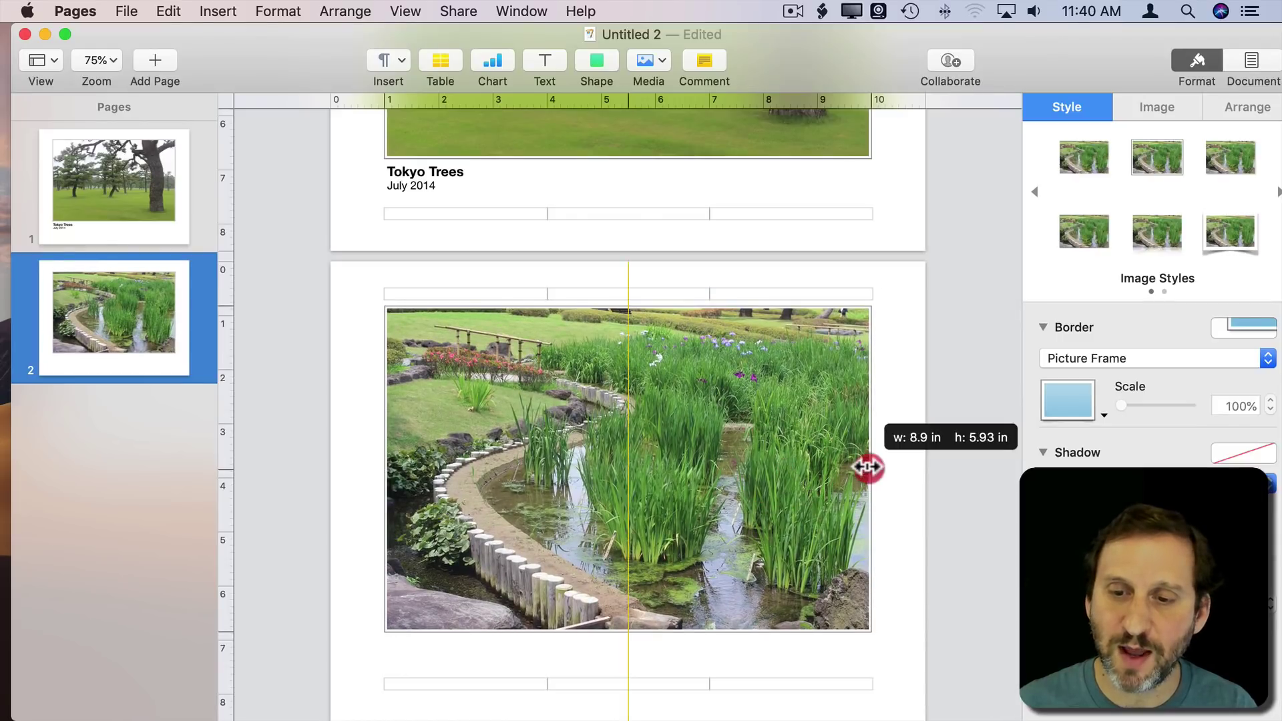
Copy the Tokyo Trees caption box and paste it onto page 2 under the garden photo
left_click(398, 178)
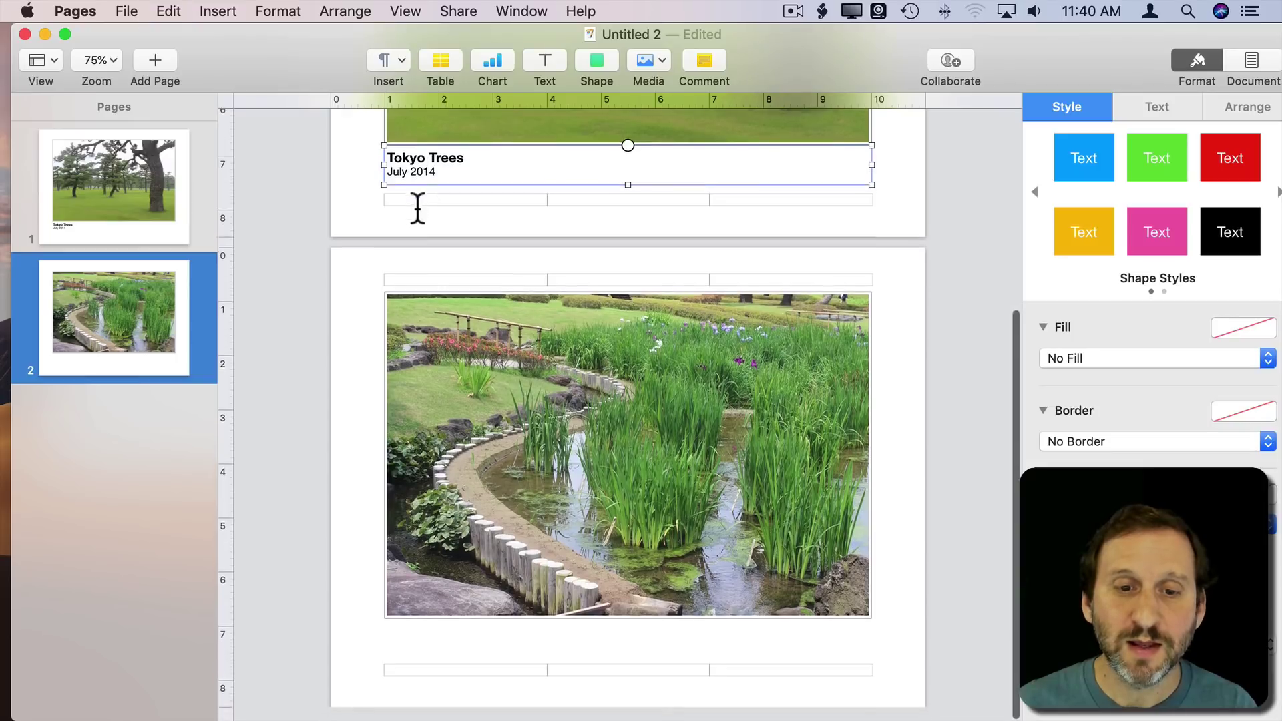
left_click(432, 660)
key("super+v")
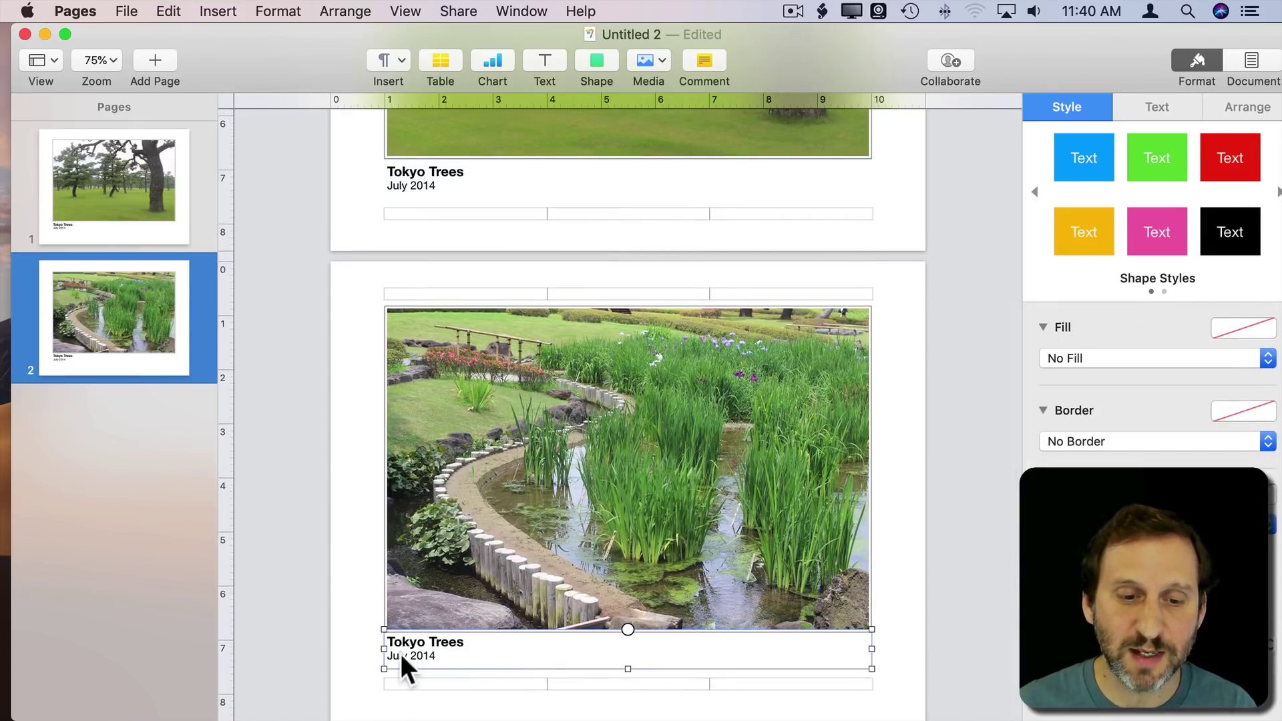
Replace the pasted caption's title with 'Japanese Garden', keeping July 2014 below
left_click(371, 640)
double_click(419, 641)
double_click(445, 643)
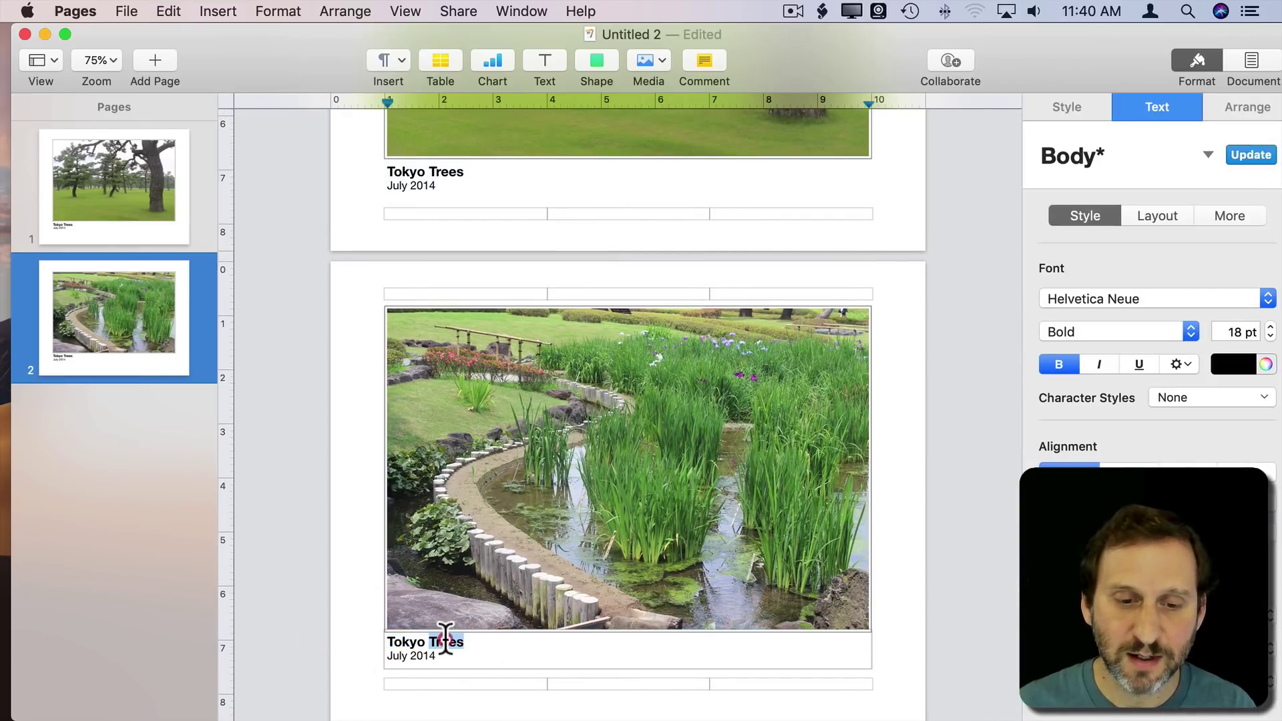
triple_click(391, 641)
type("Japa")
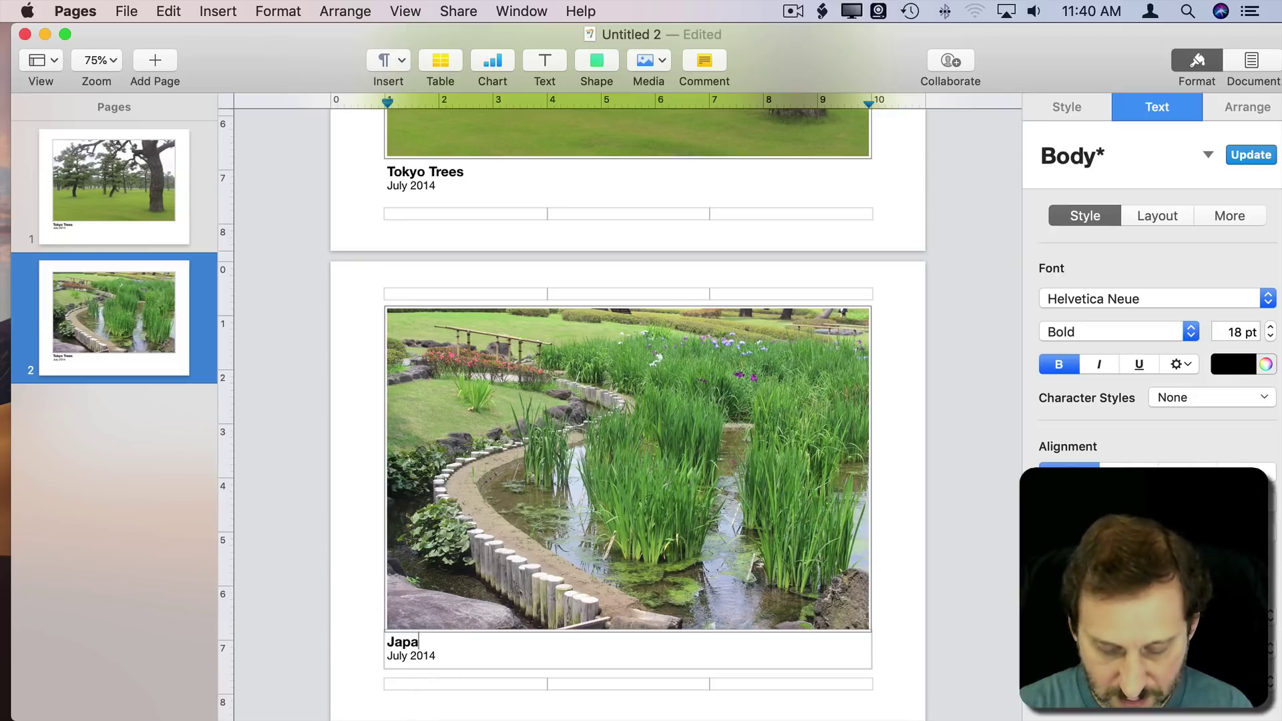
type("nese Ga")
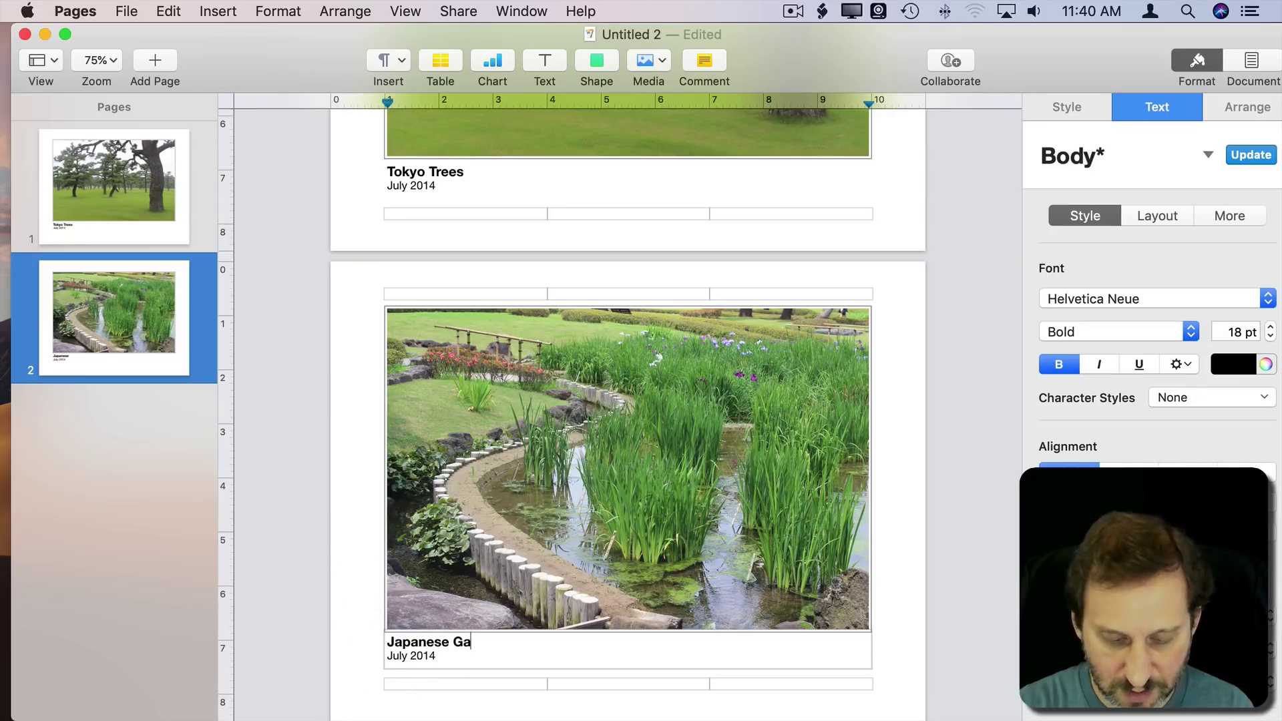
type("rden")
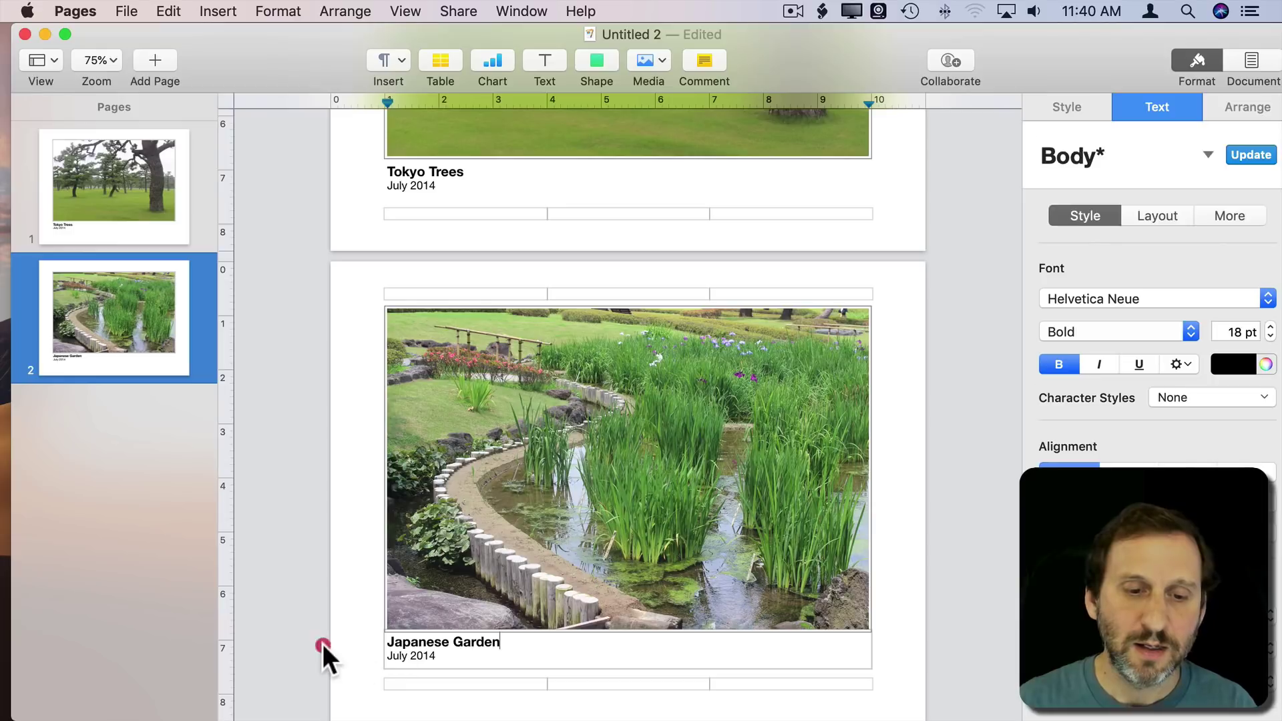
left_click(322, 644)
scroll(541, 281, "up", 10)
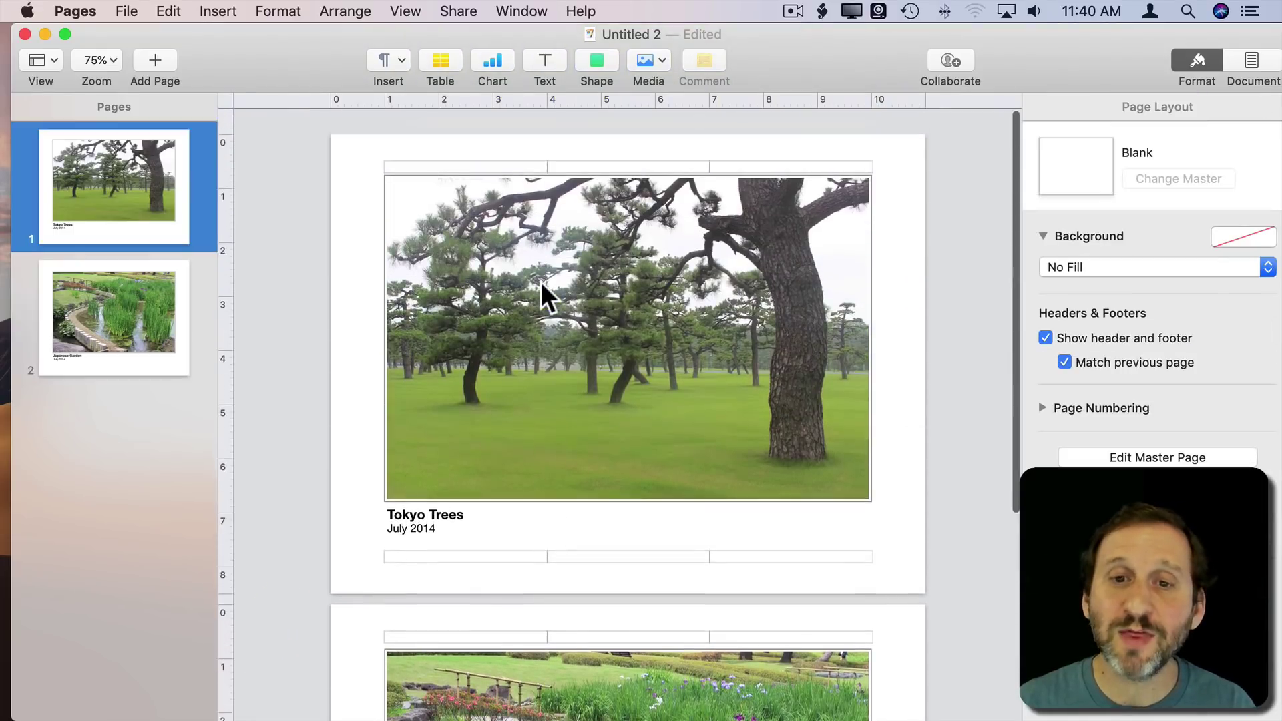
scroll(541, 281, "down", 1)
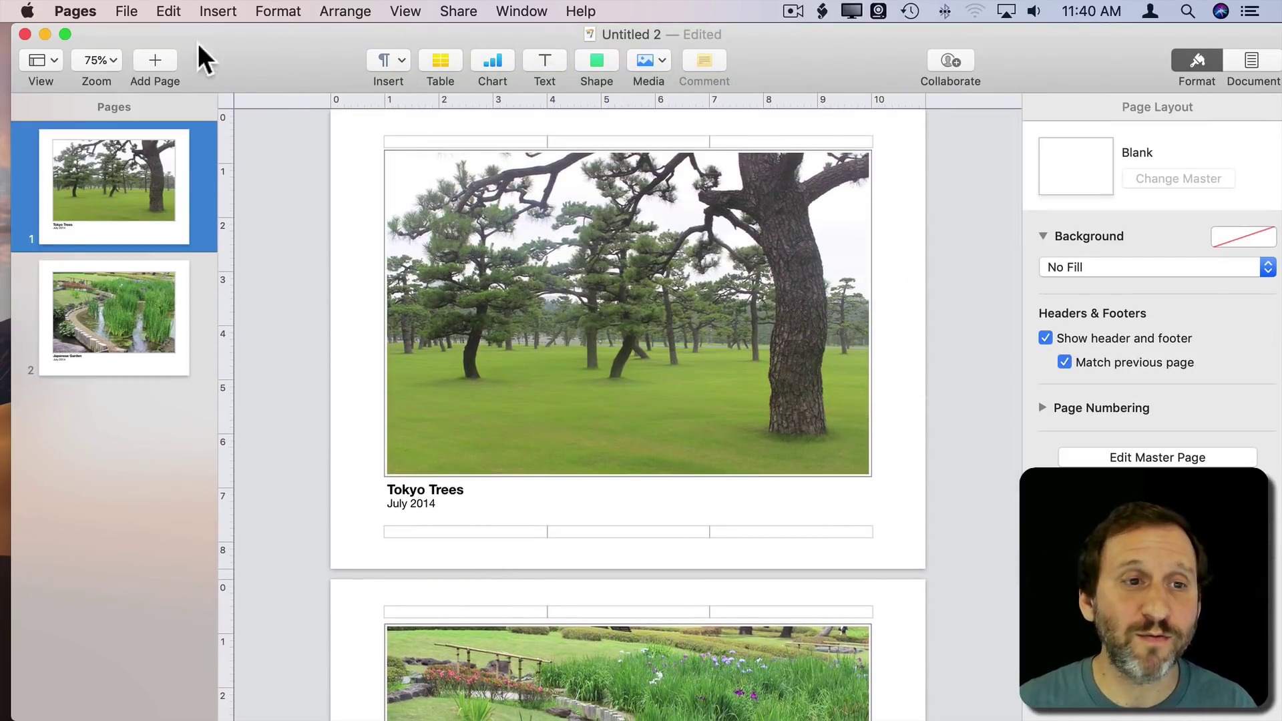
Add a blank page and move its thumbnail to the front as the title page
left_click(154, 61)
mouse_move(114, 304)
left_mouse_down()
mouse_move(109, 197)
mouse_move(82, 128)
left_mouse_up()
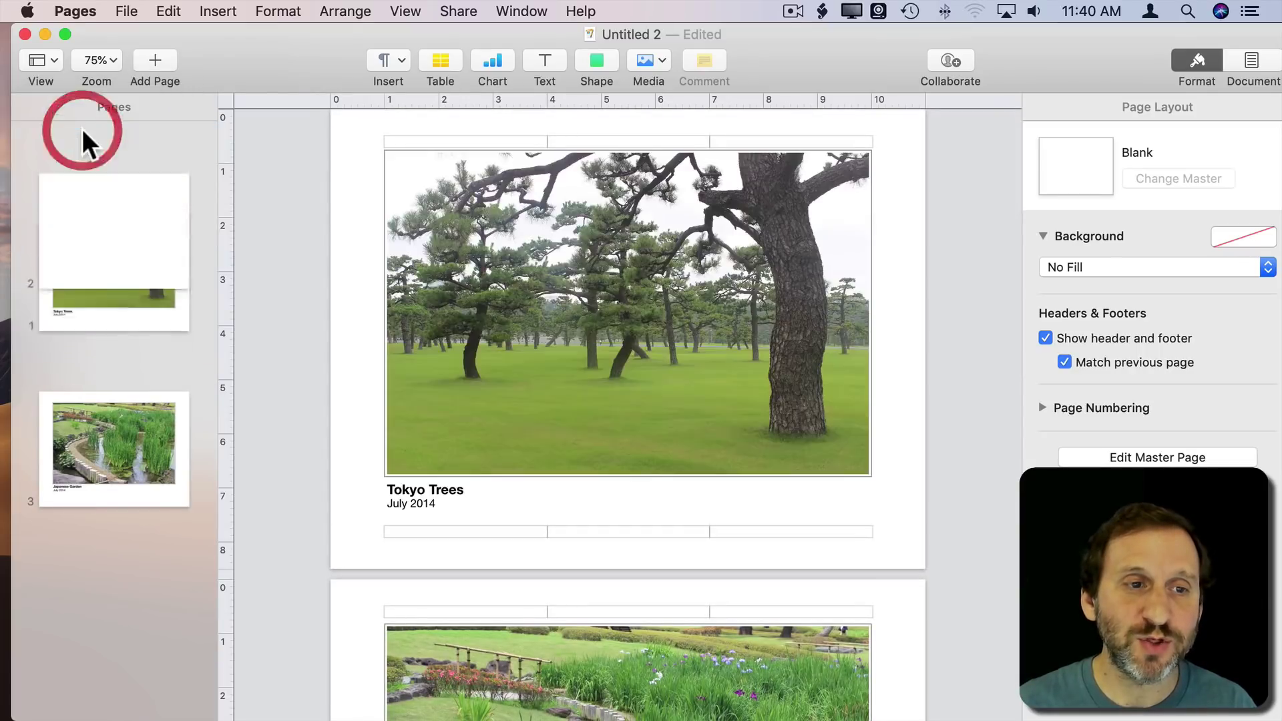
left_click(474, 251)
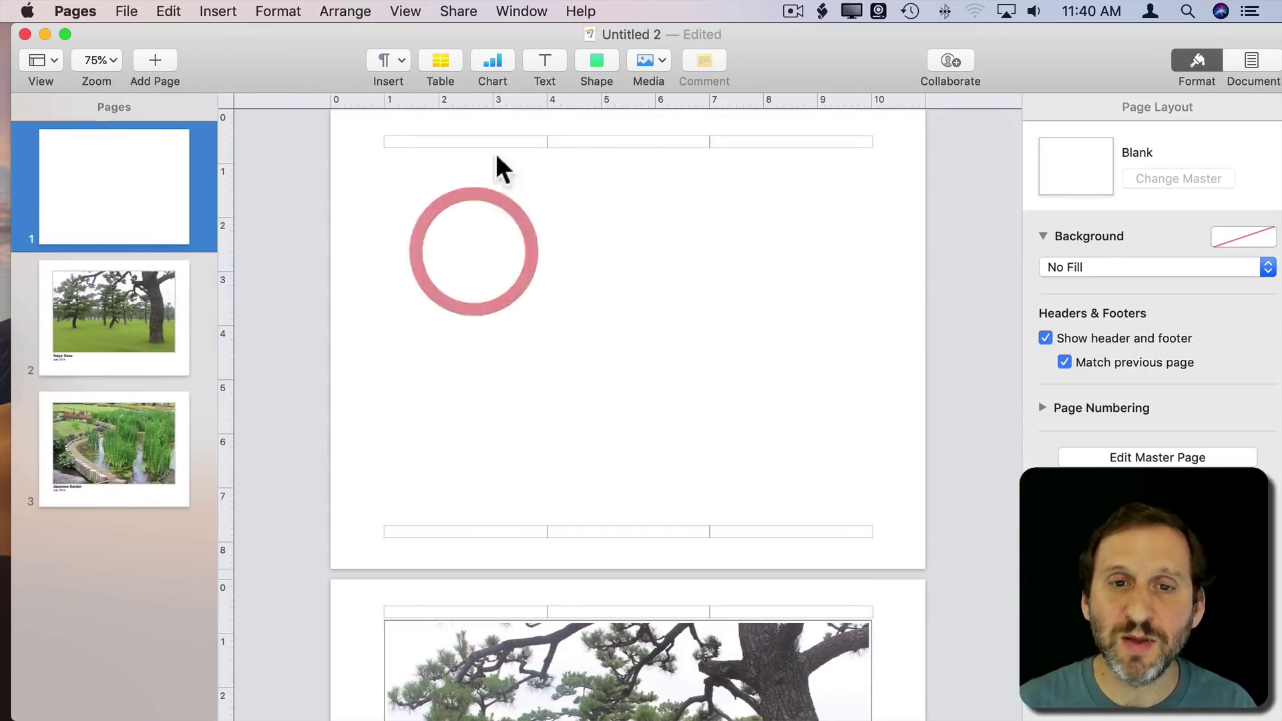
Insert a text box with the name and Portfolio title, moved to the page's lower left
left_click(545, 60)
double_click(604, 346)
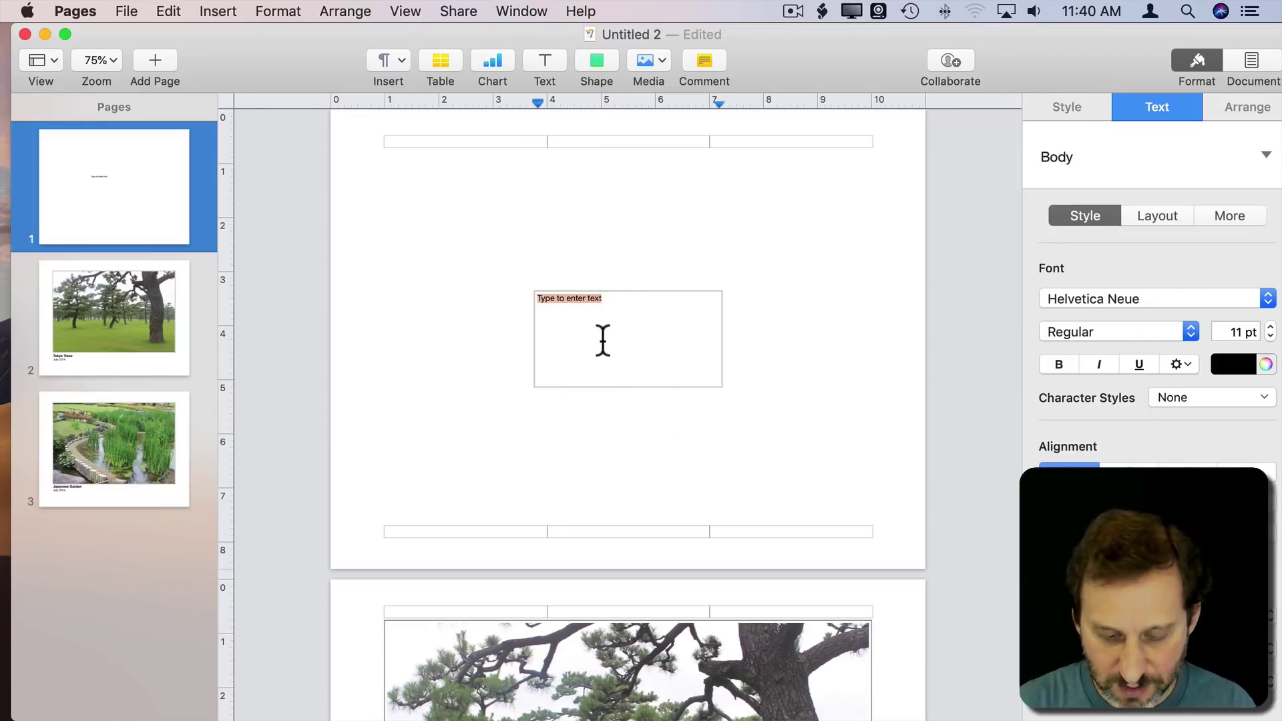
type("Gary Rosenzweig")
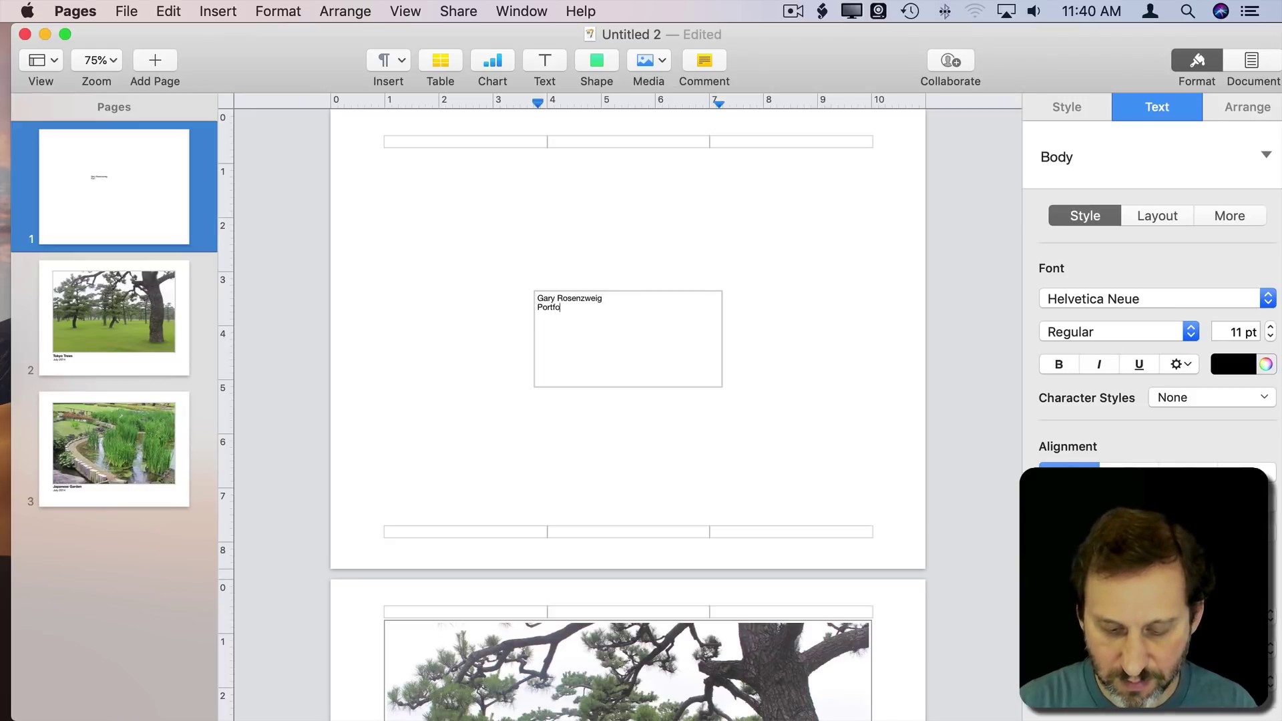
left_click(510, 390)
left_click(558, 327)
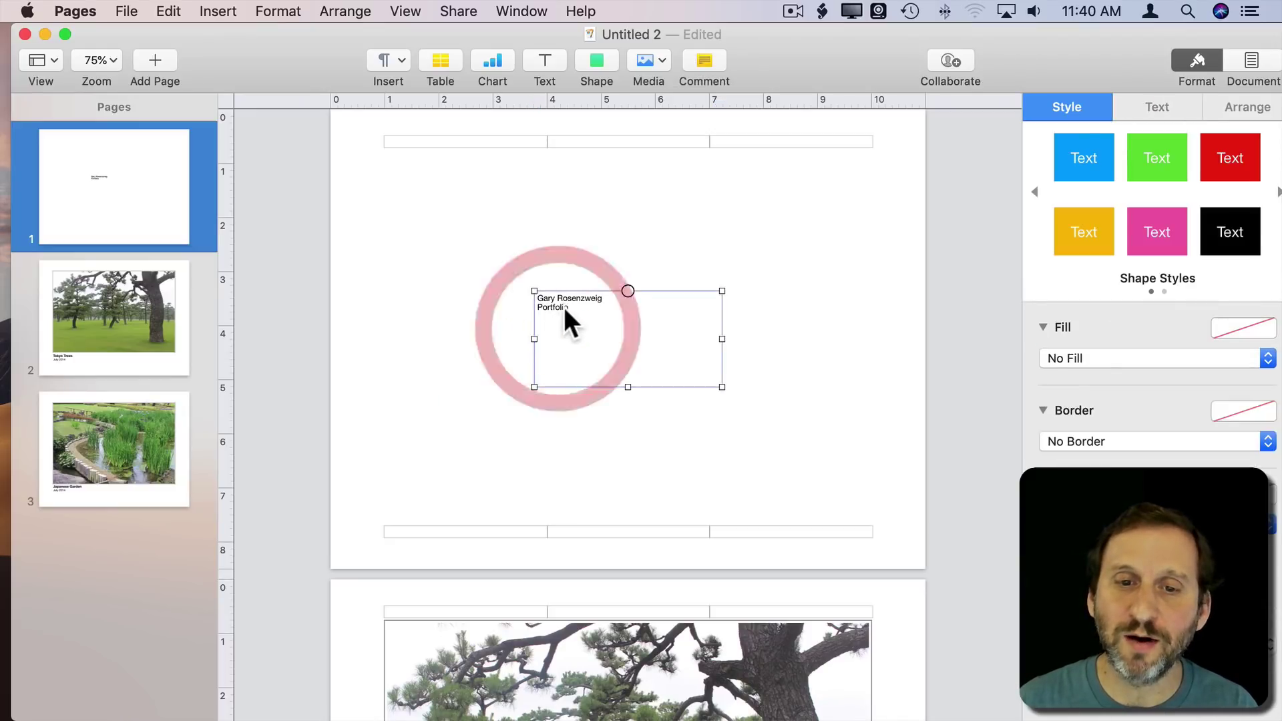
left_click_drag(565, 307, 423, 431)
left_click_drag(570, 423, 568, 461)
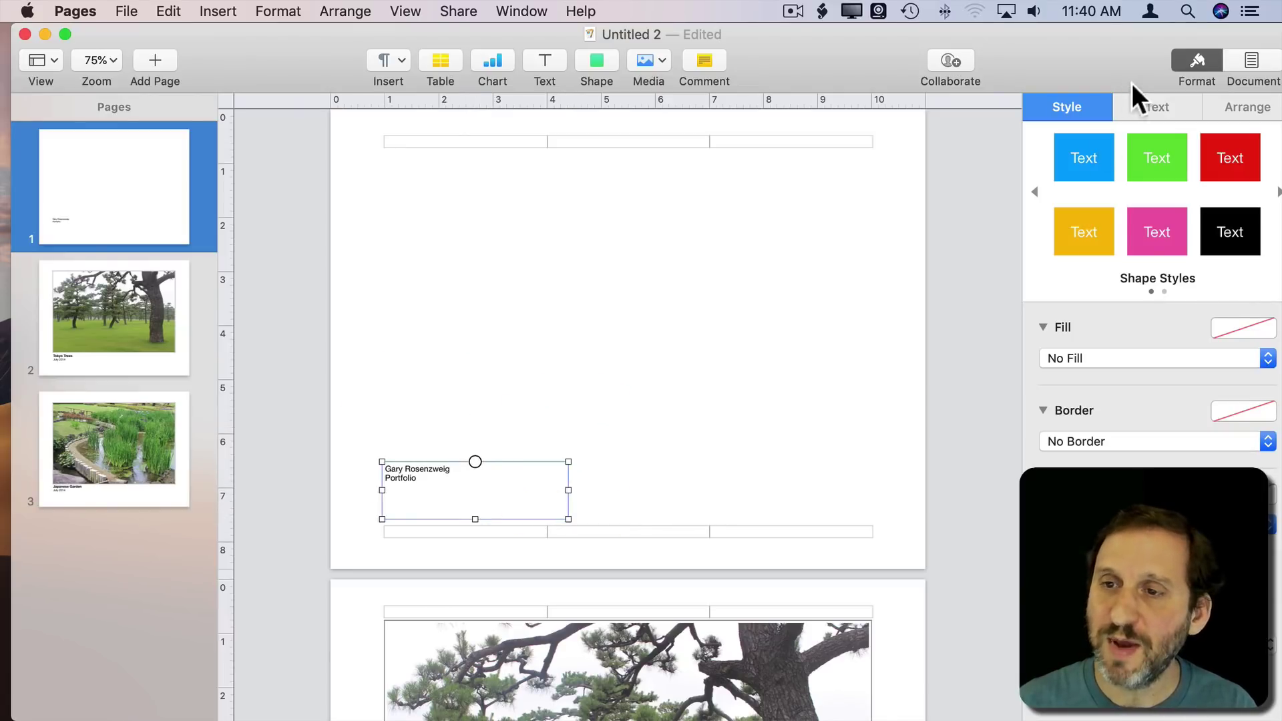
Format the title at 19 pt, bold and italic
left_click(1158, 107)
left_click(1273, 326)
double_click(1271, 326)
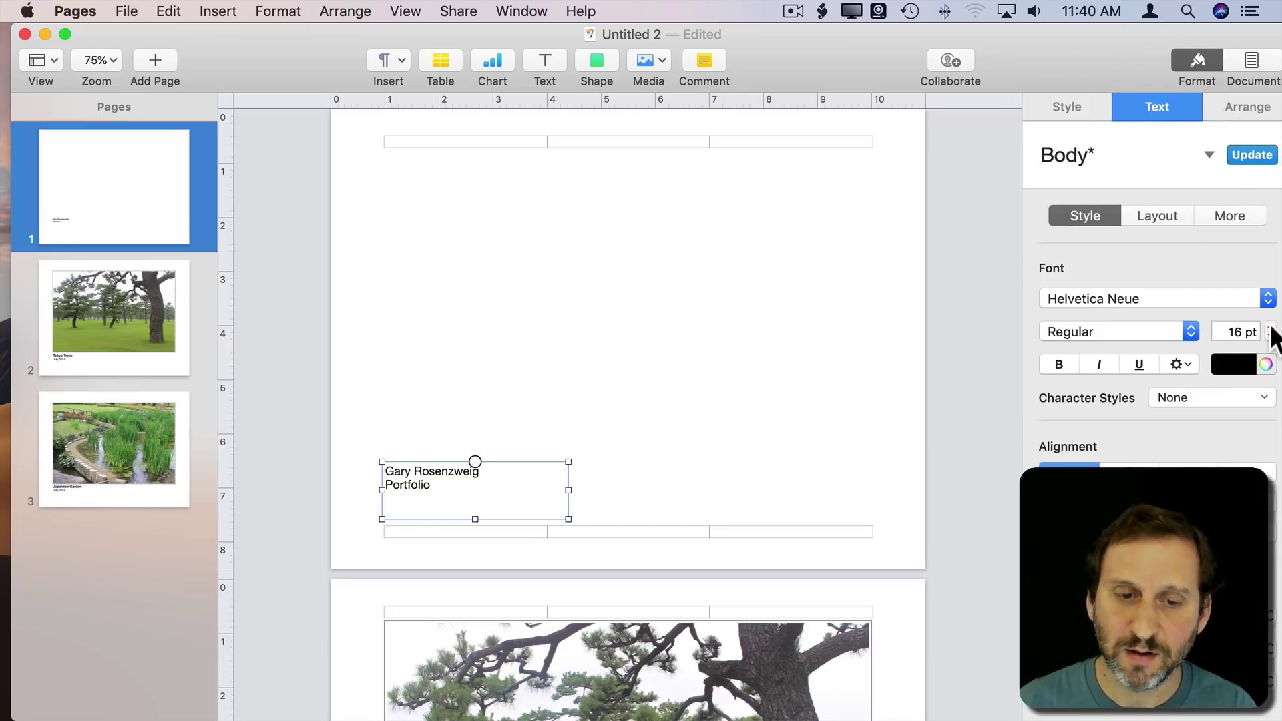
left_click(1059, 363)
left_click(1099, 363)
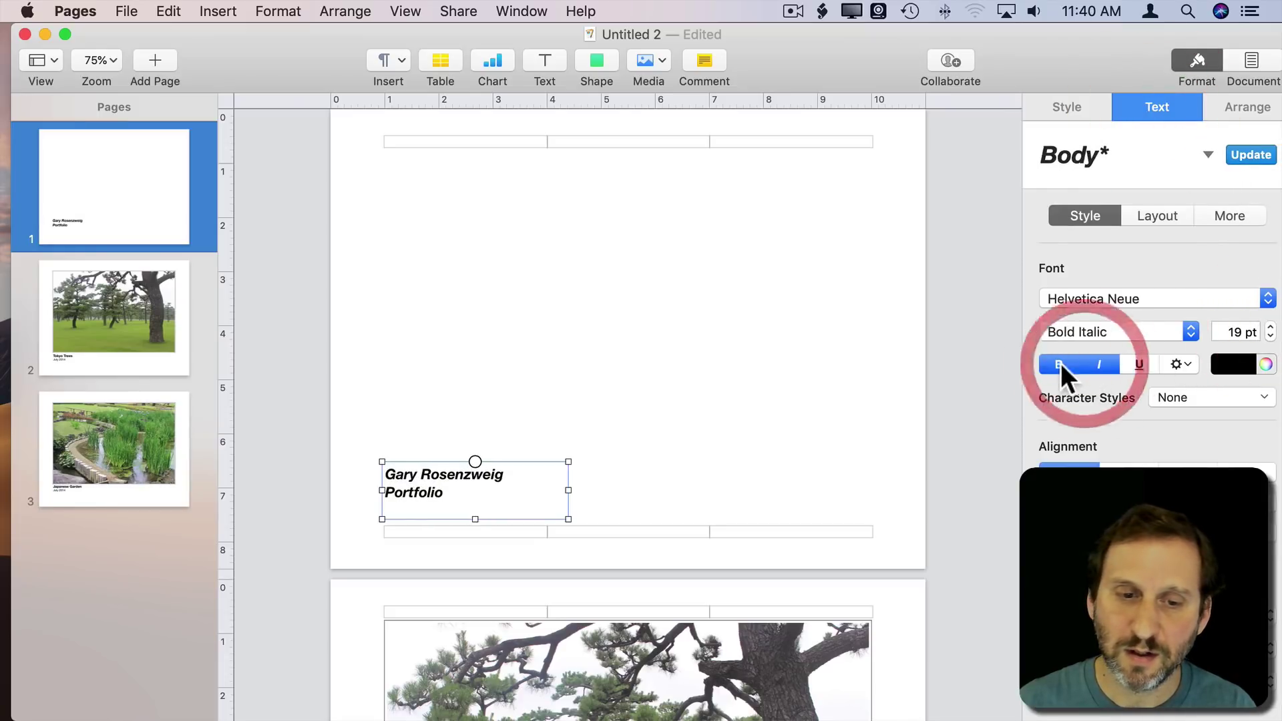
left_click(750, 400)
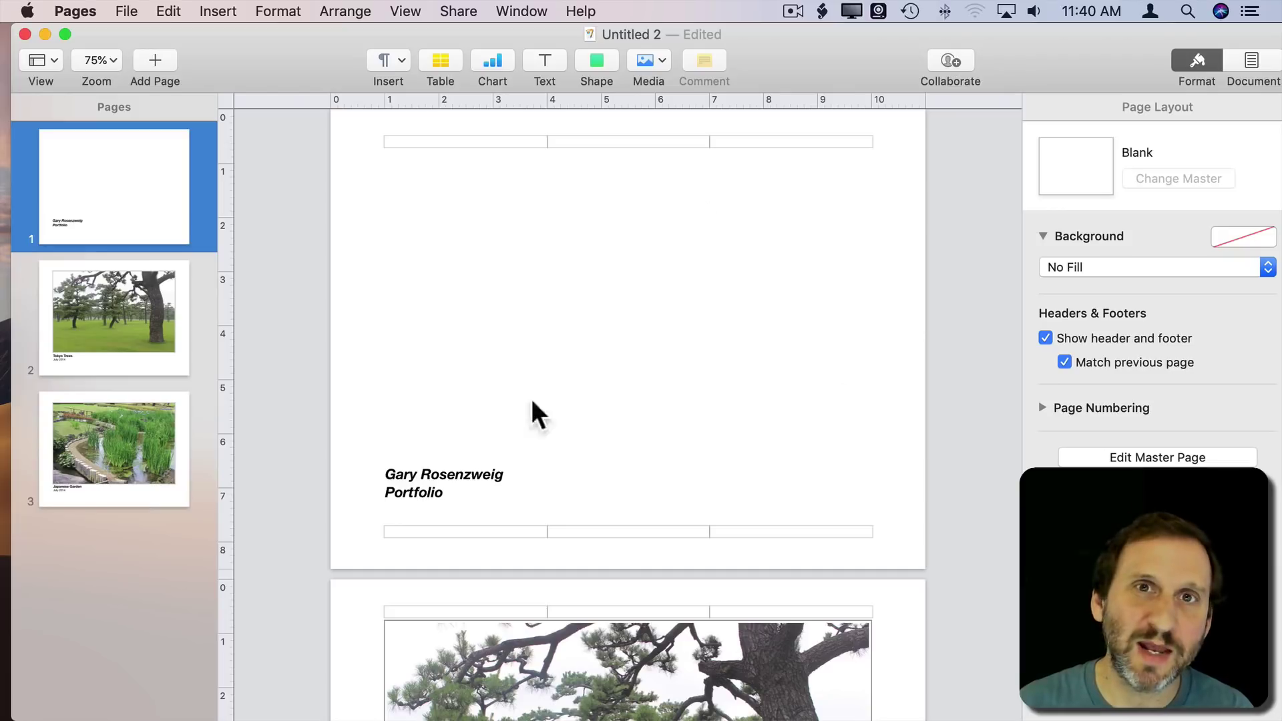
scroll(606, 310, "down", 5)
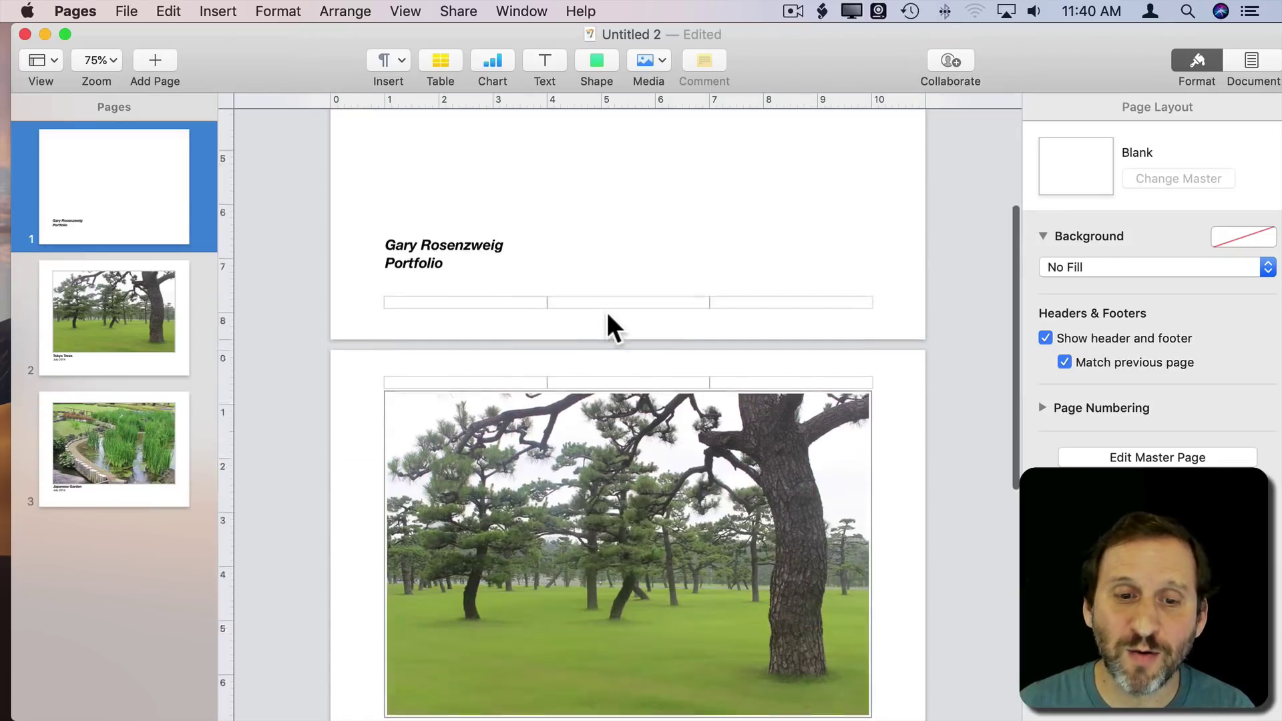
scroll(606, 310, "down", 5)
scroll(606, 310, "down", 4)
scroll(608, 312, "up", 5)
scroll(607, 312, "up", 5)
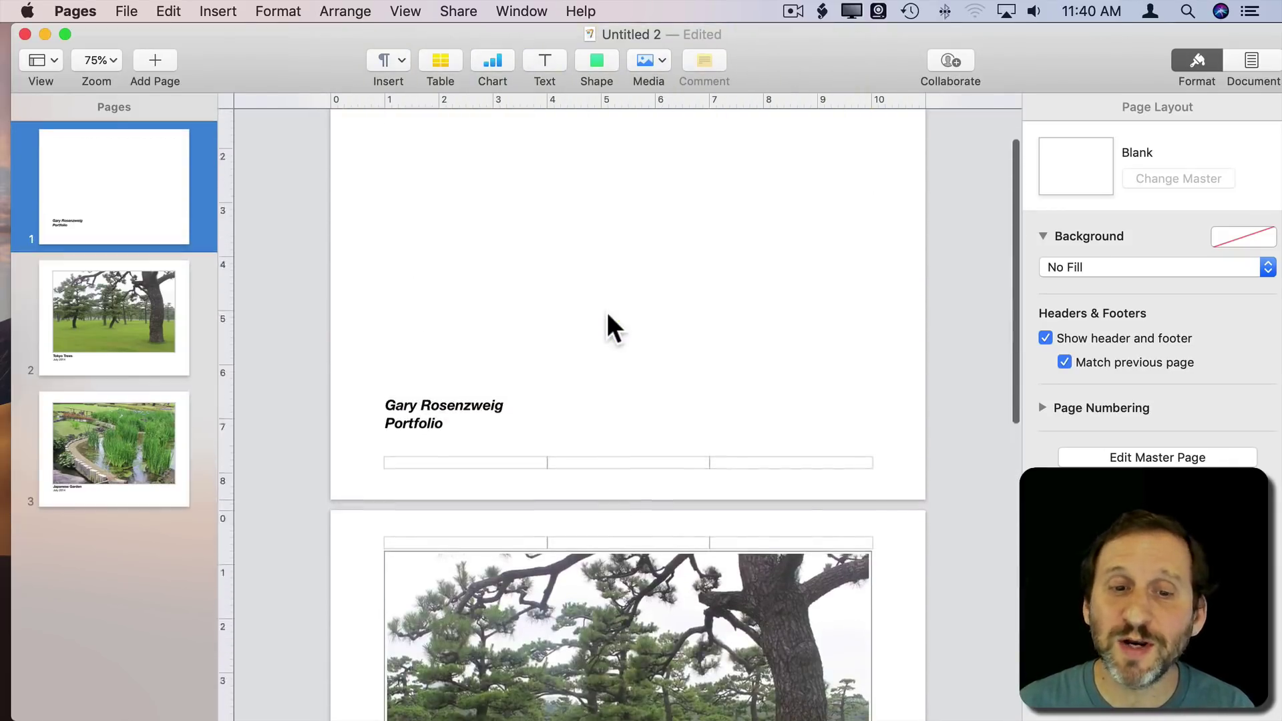
scroll(607, 311, "up", 3)
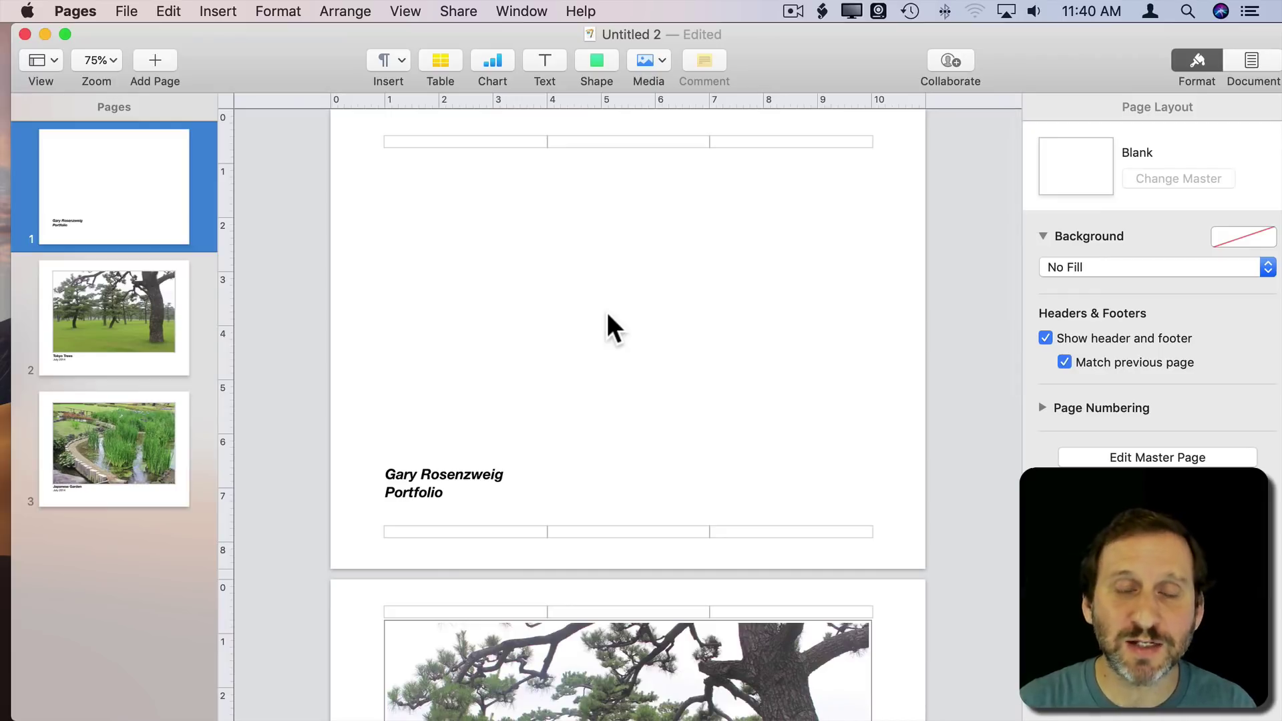
scroll(643, 566, "down", 5)
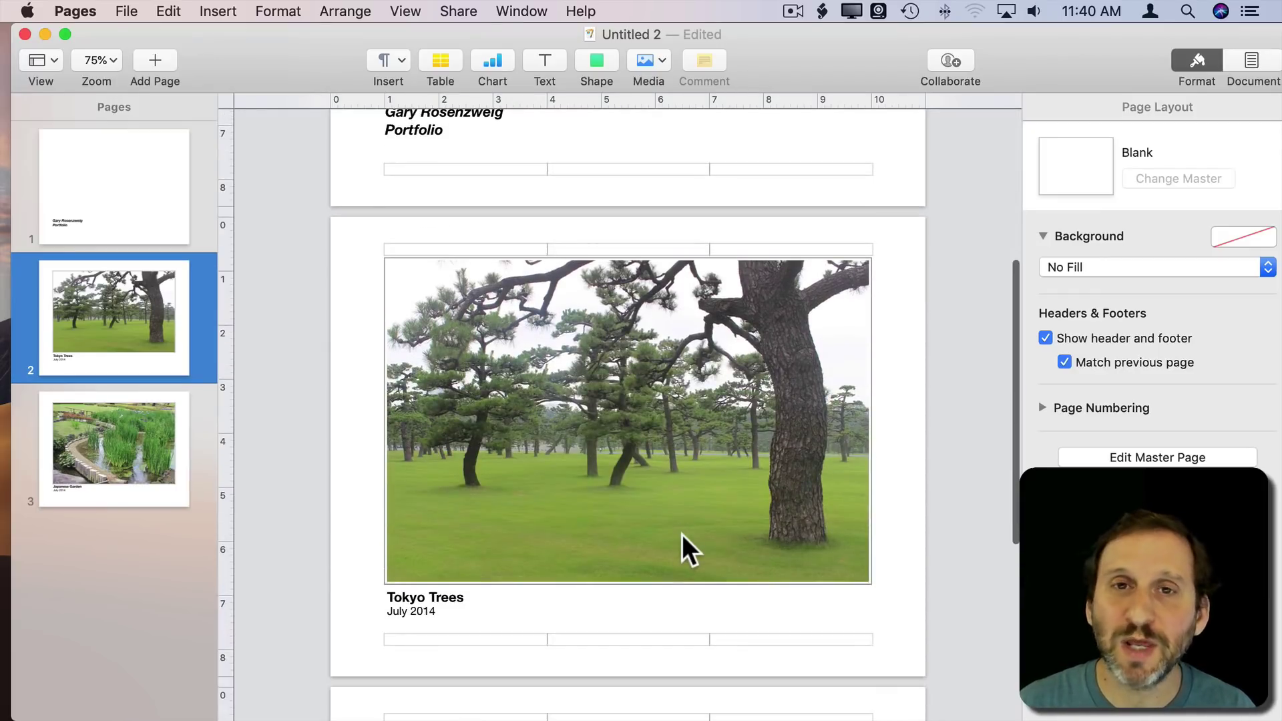
scroll(683, 534, "down", 5)
scroll(683, 534, "down", 3)
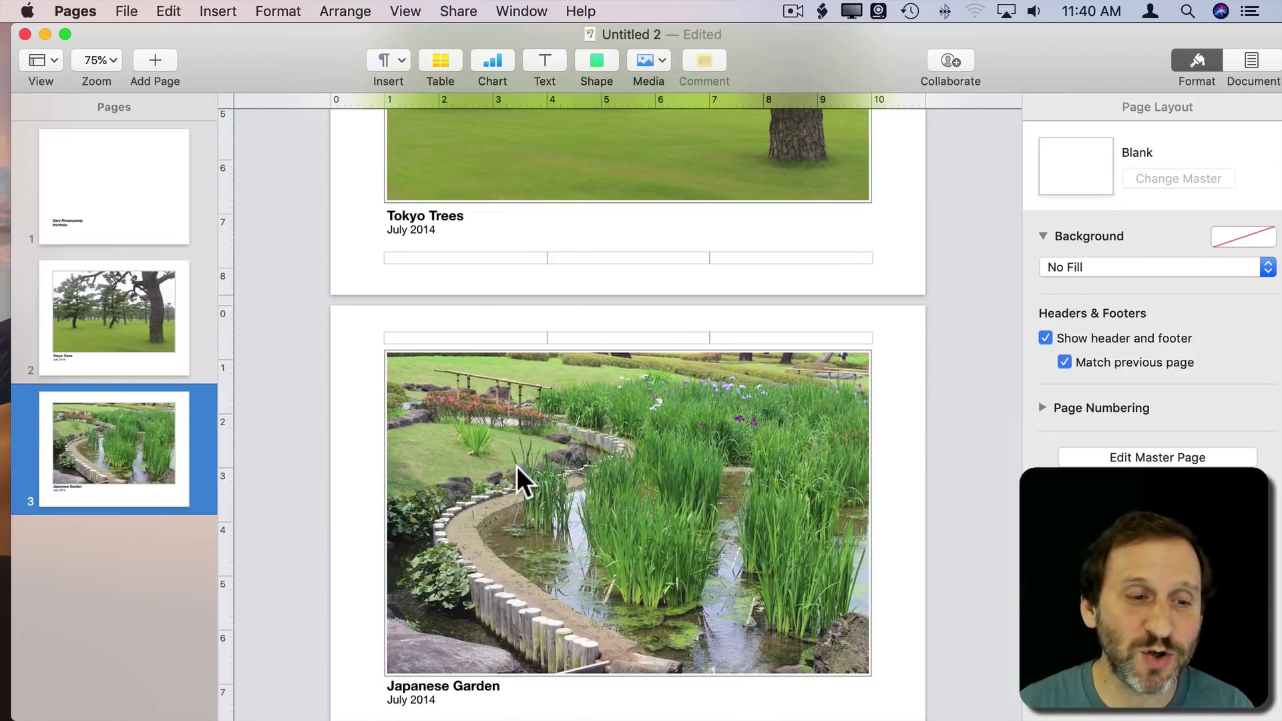
scroll(517, 466, "up", 5)
scroll(516, 465, "up", 8)
scroll(518, 466, "up", 3)
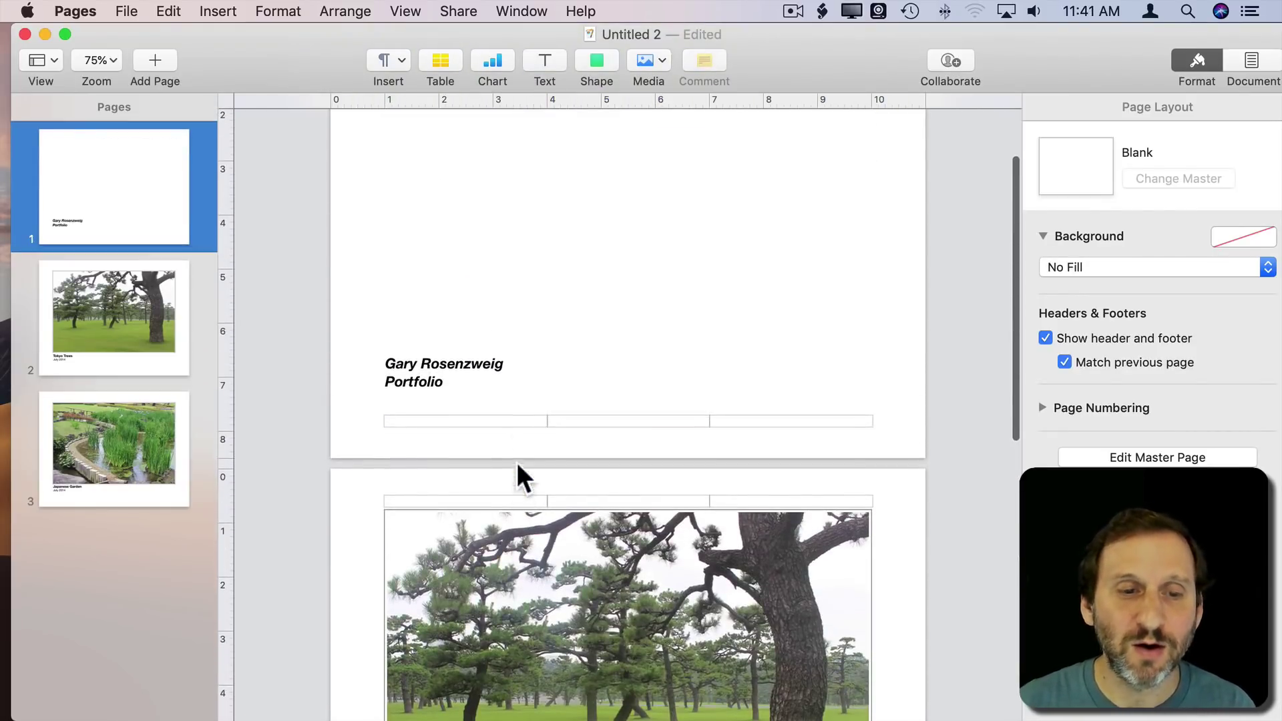
scroll(517, 462, "down", 2)
scroll(512, 264, "down", 2)
Bring up the File menu's Export To format choices
left_click(127, 11)
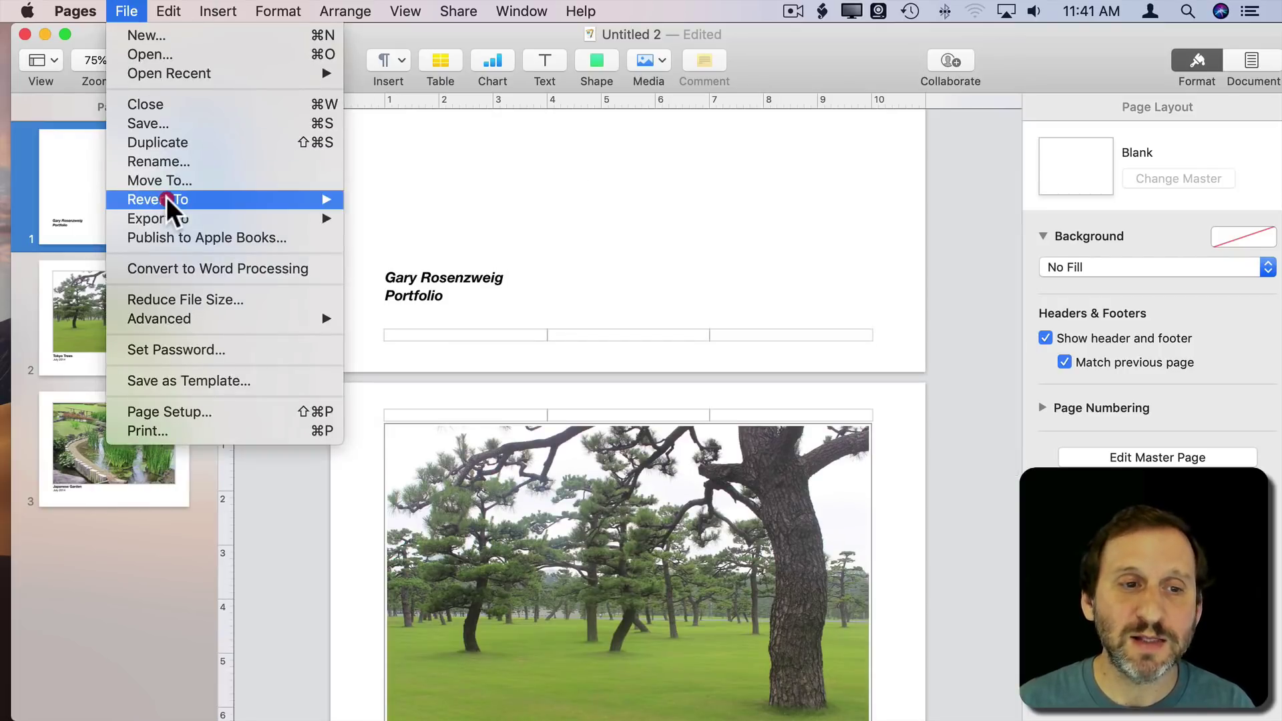
mouse_move(157, 219)
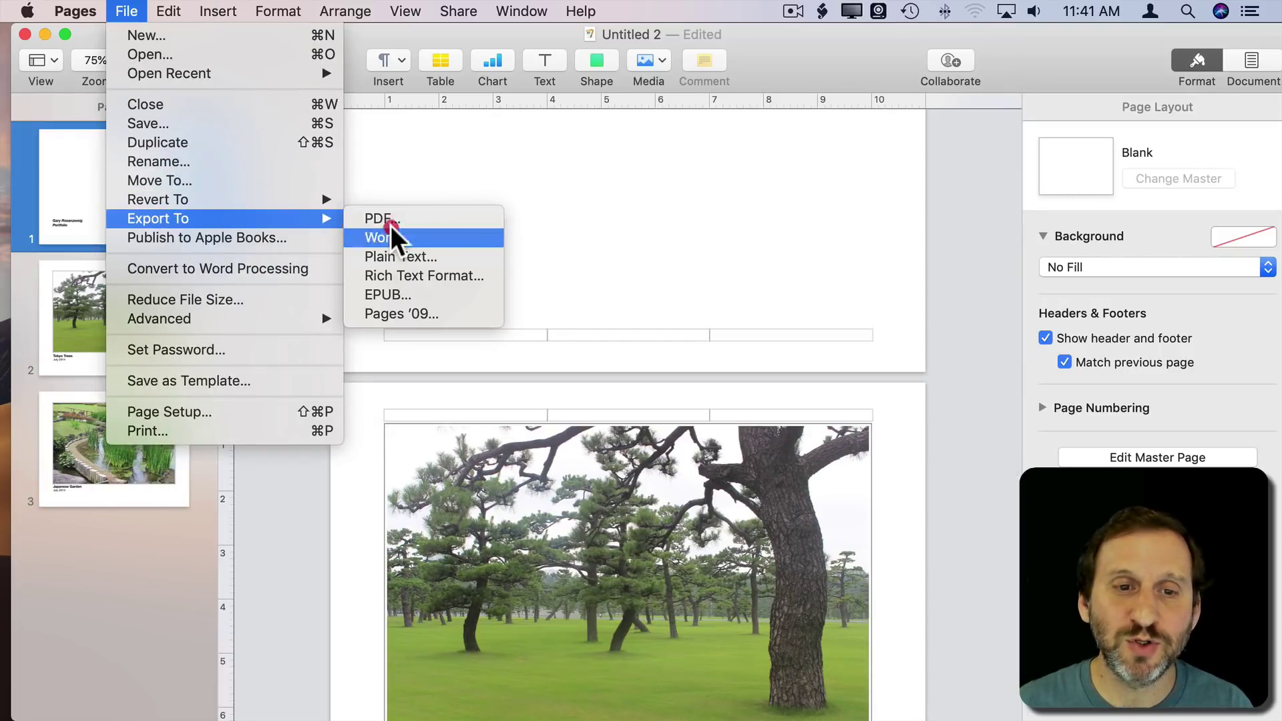
Export a Best-quality PDF named Portfolio to the Desktop, then open Portfolio.pdf in Preview
left_click(390, 220)
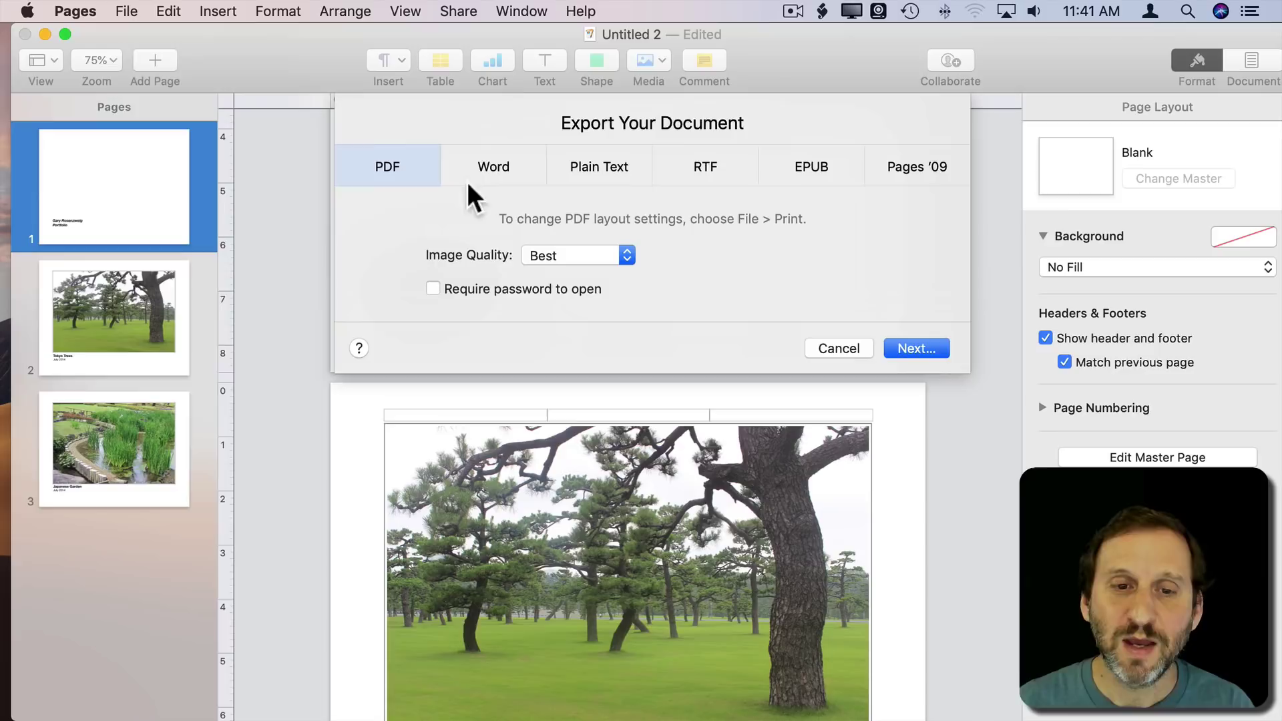
left_click(567, 256)
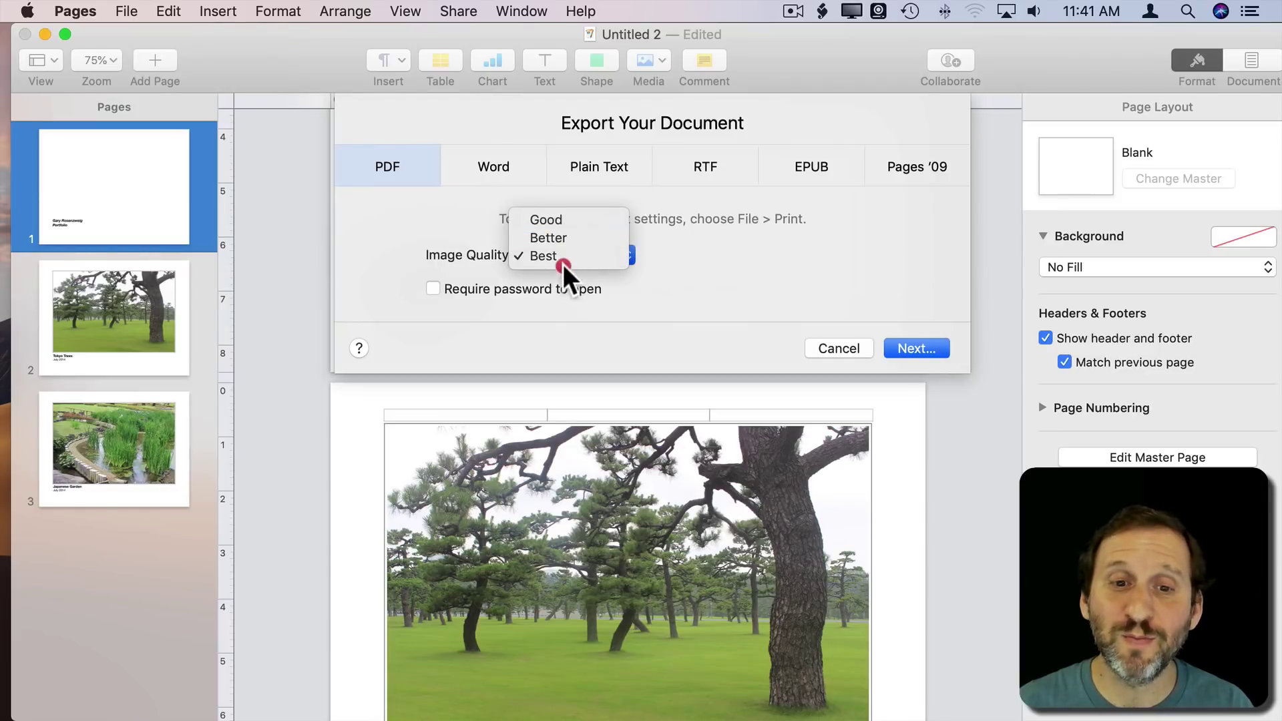
left_click(561, 257)
left_click(927, 346)
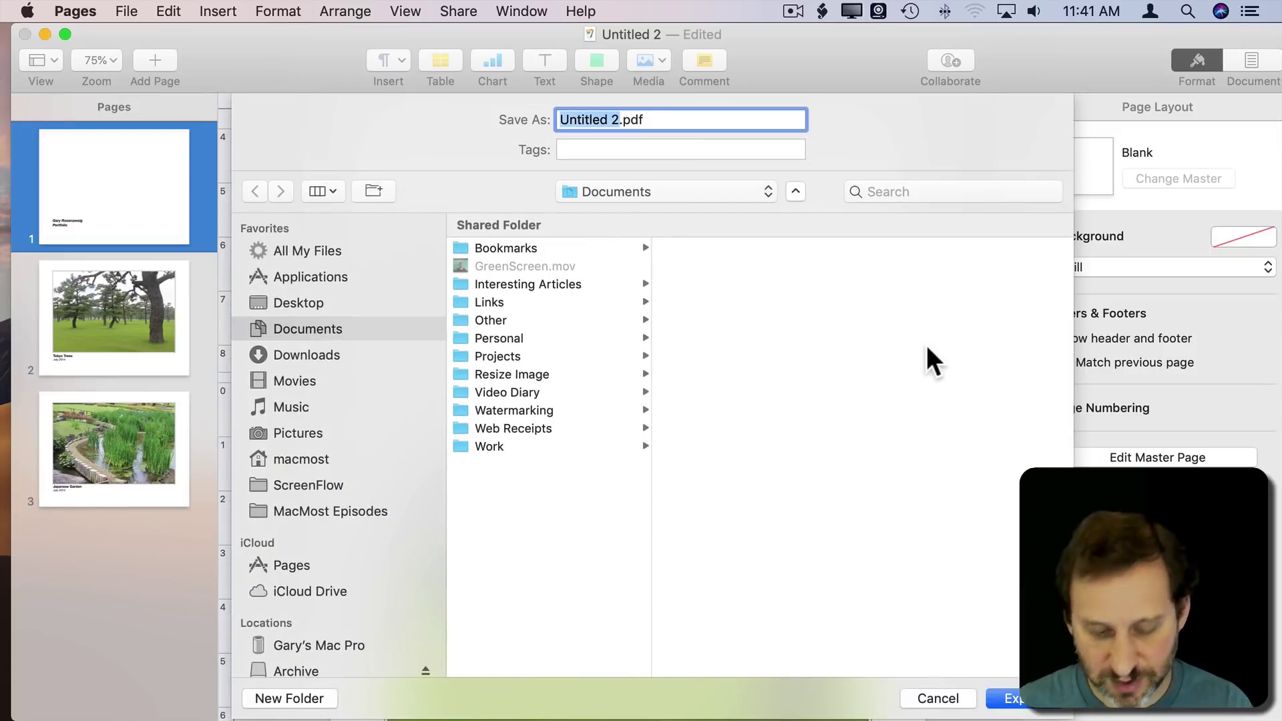
key("super+shift+d")
type("Portf")
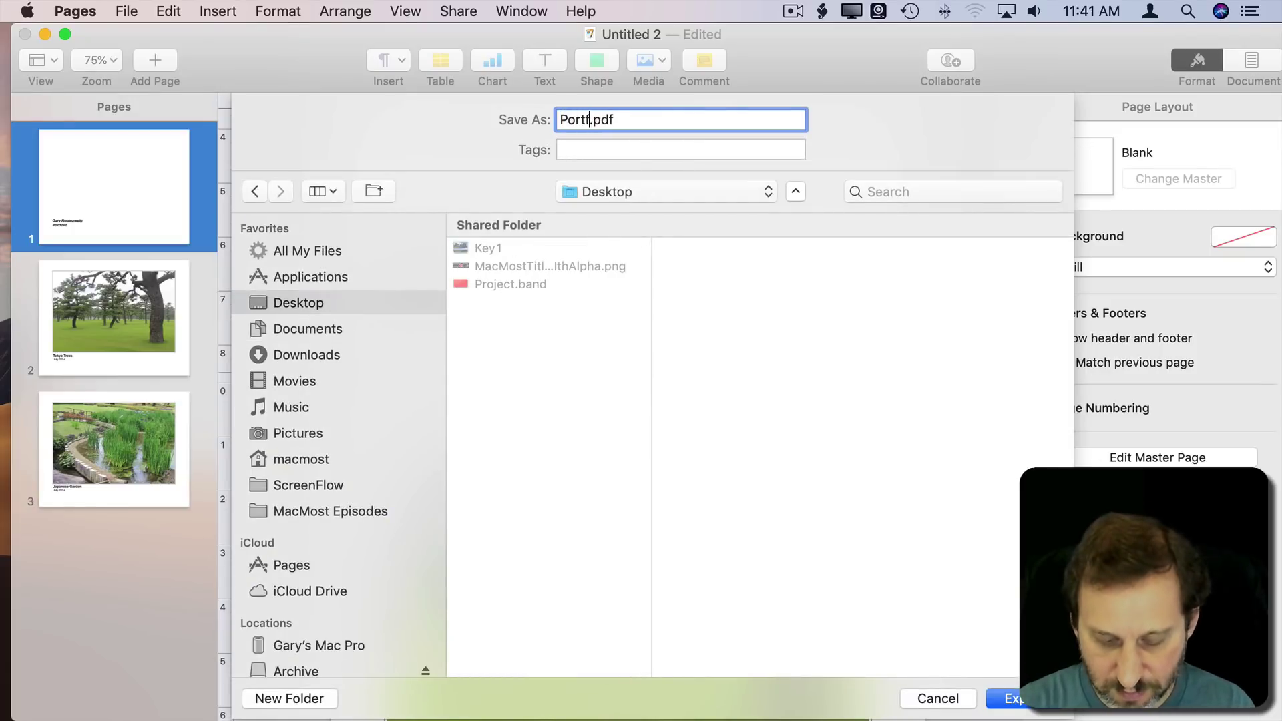
type("oli")
key("Return")
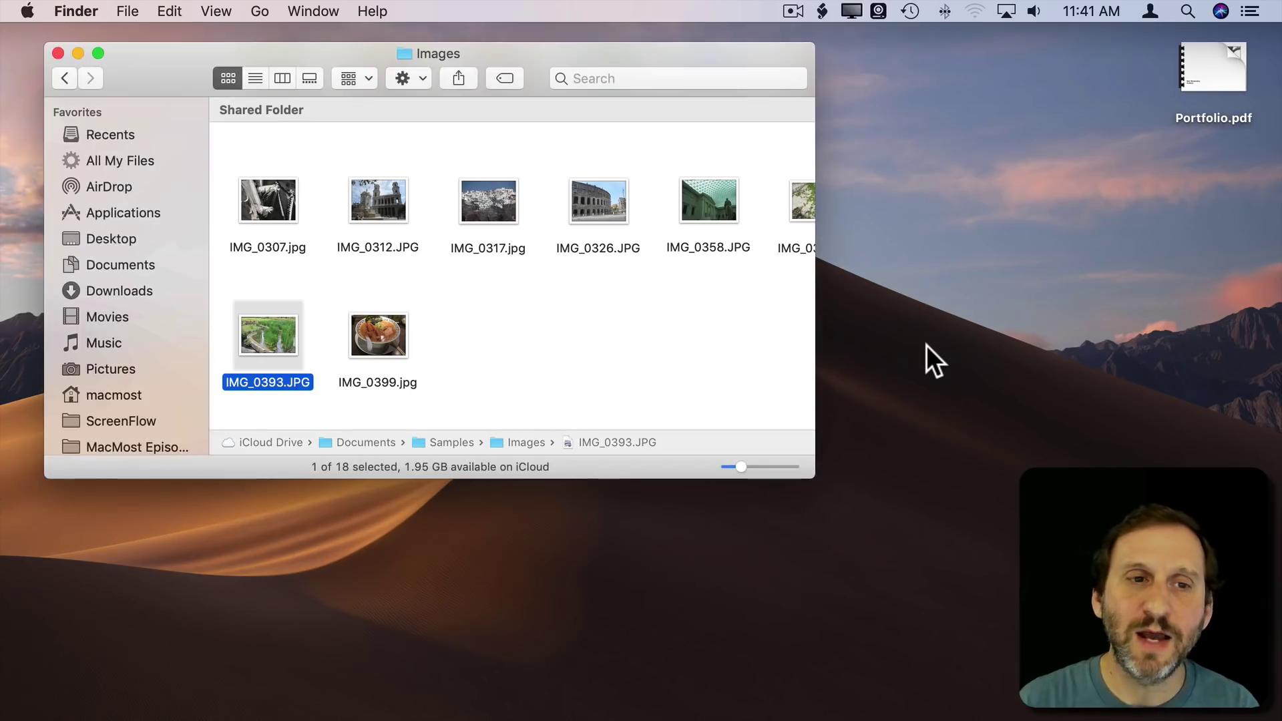
left_click_drag(1213, 75, 940, 80)
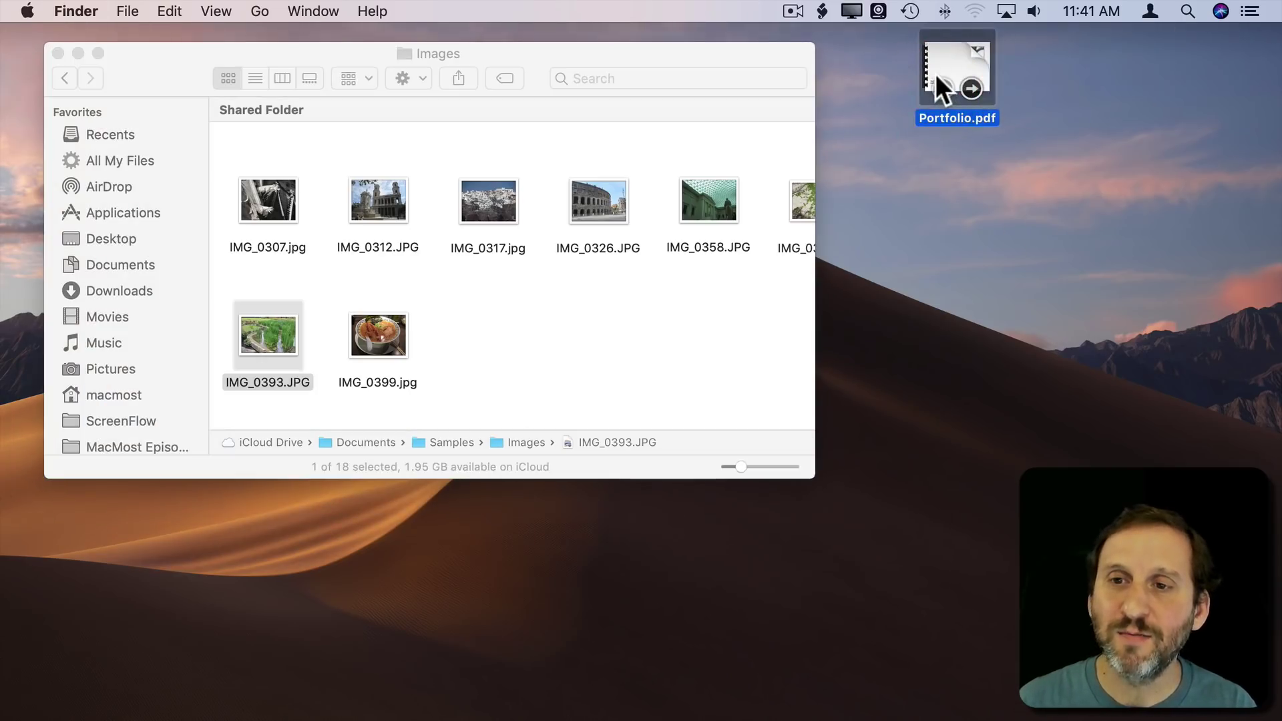
double_click(936, 73)
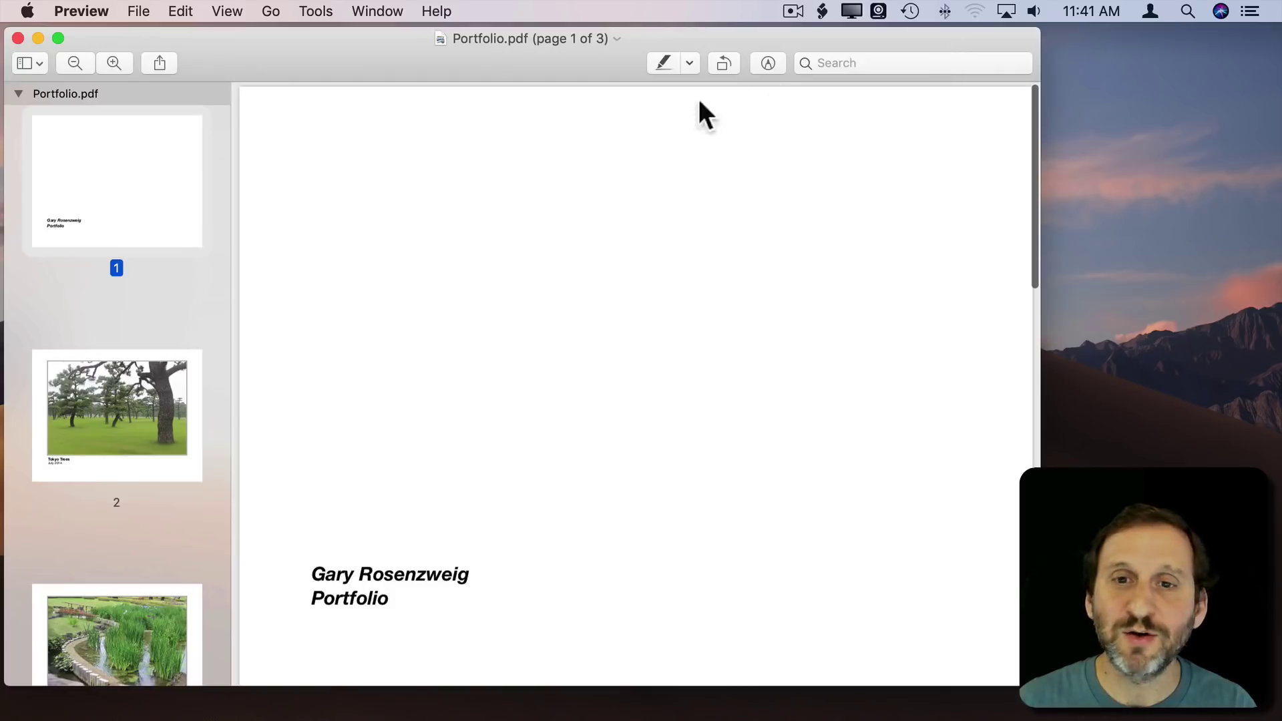
Page through the PDF's title, Tokyo Trees and Japanese Garden pages, ending on Tokyo Trees
left_click(100, 386)
left_click(113, 587)
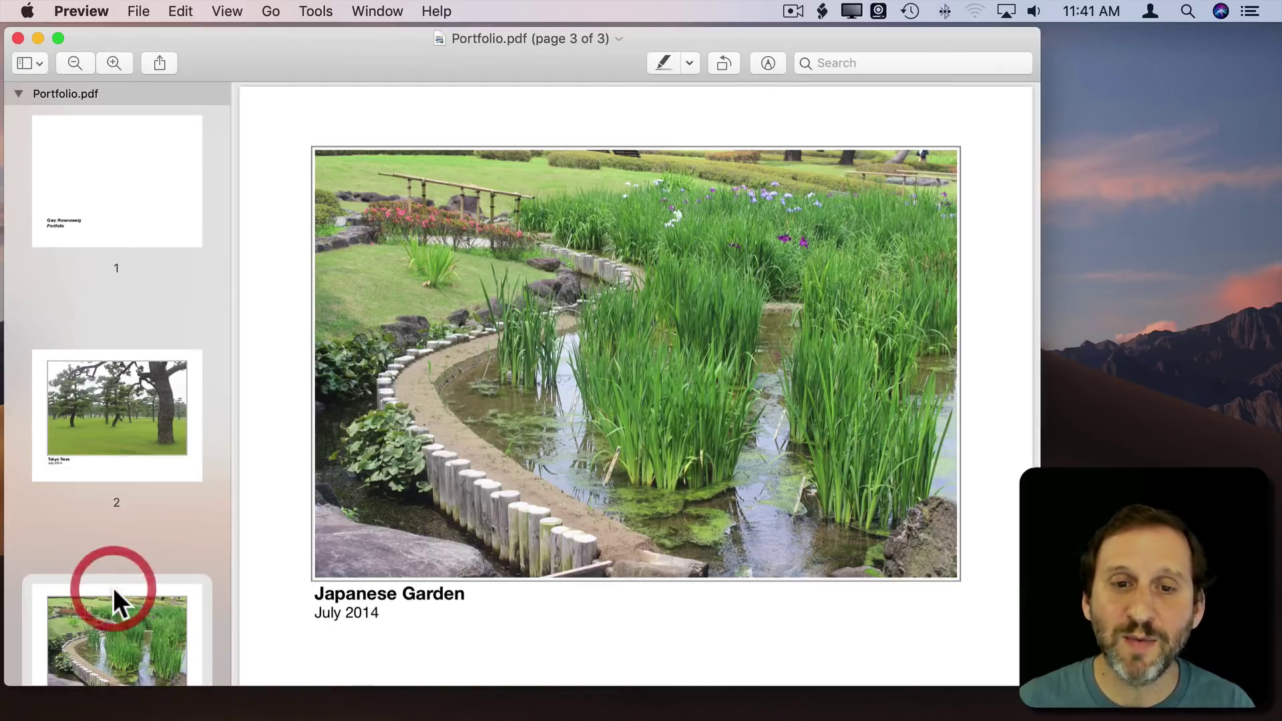
left_click(129, 370)
left_click(125, 165)
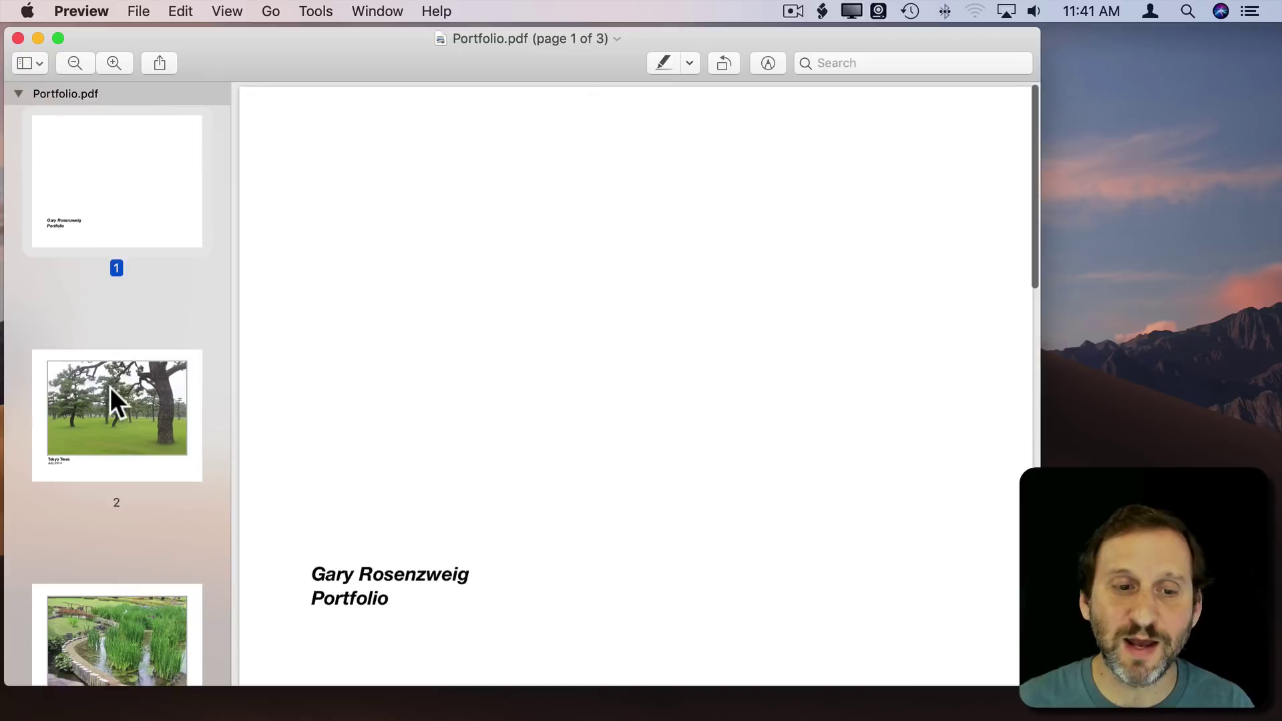
left_click(110, 387)
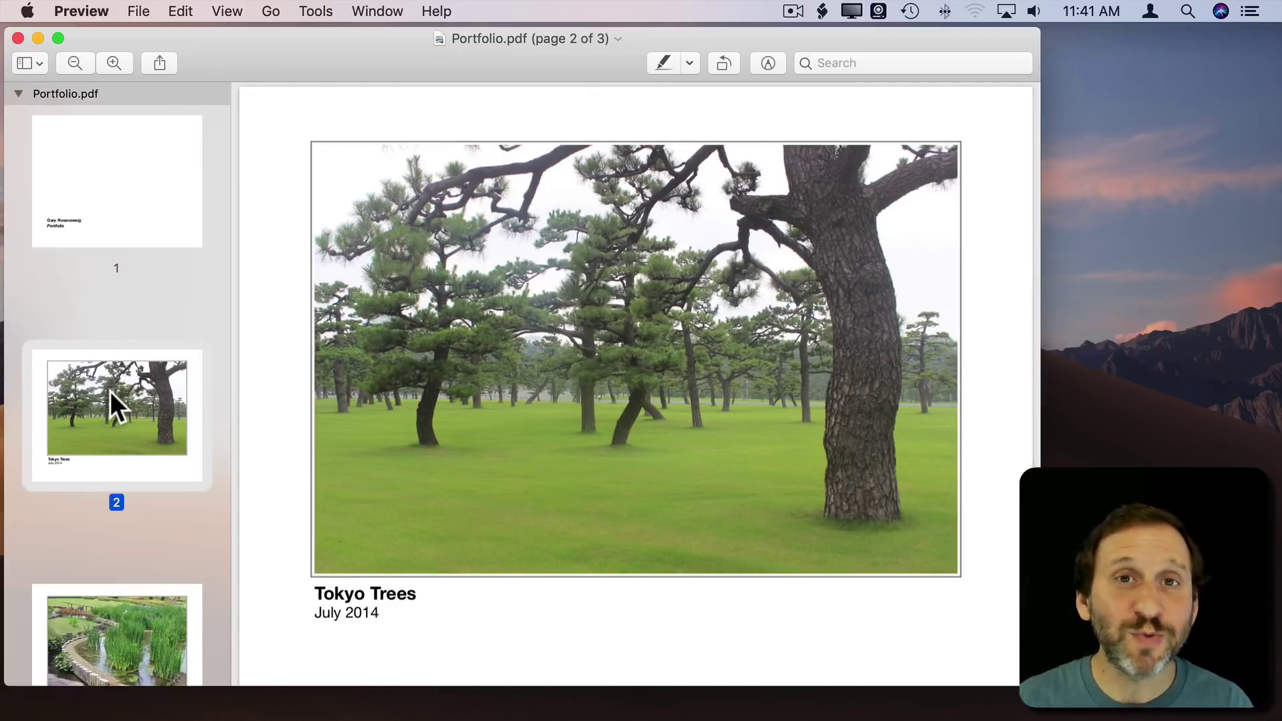